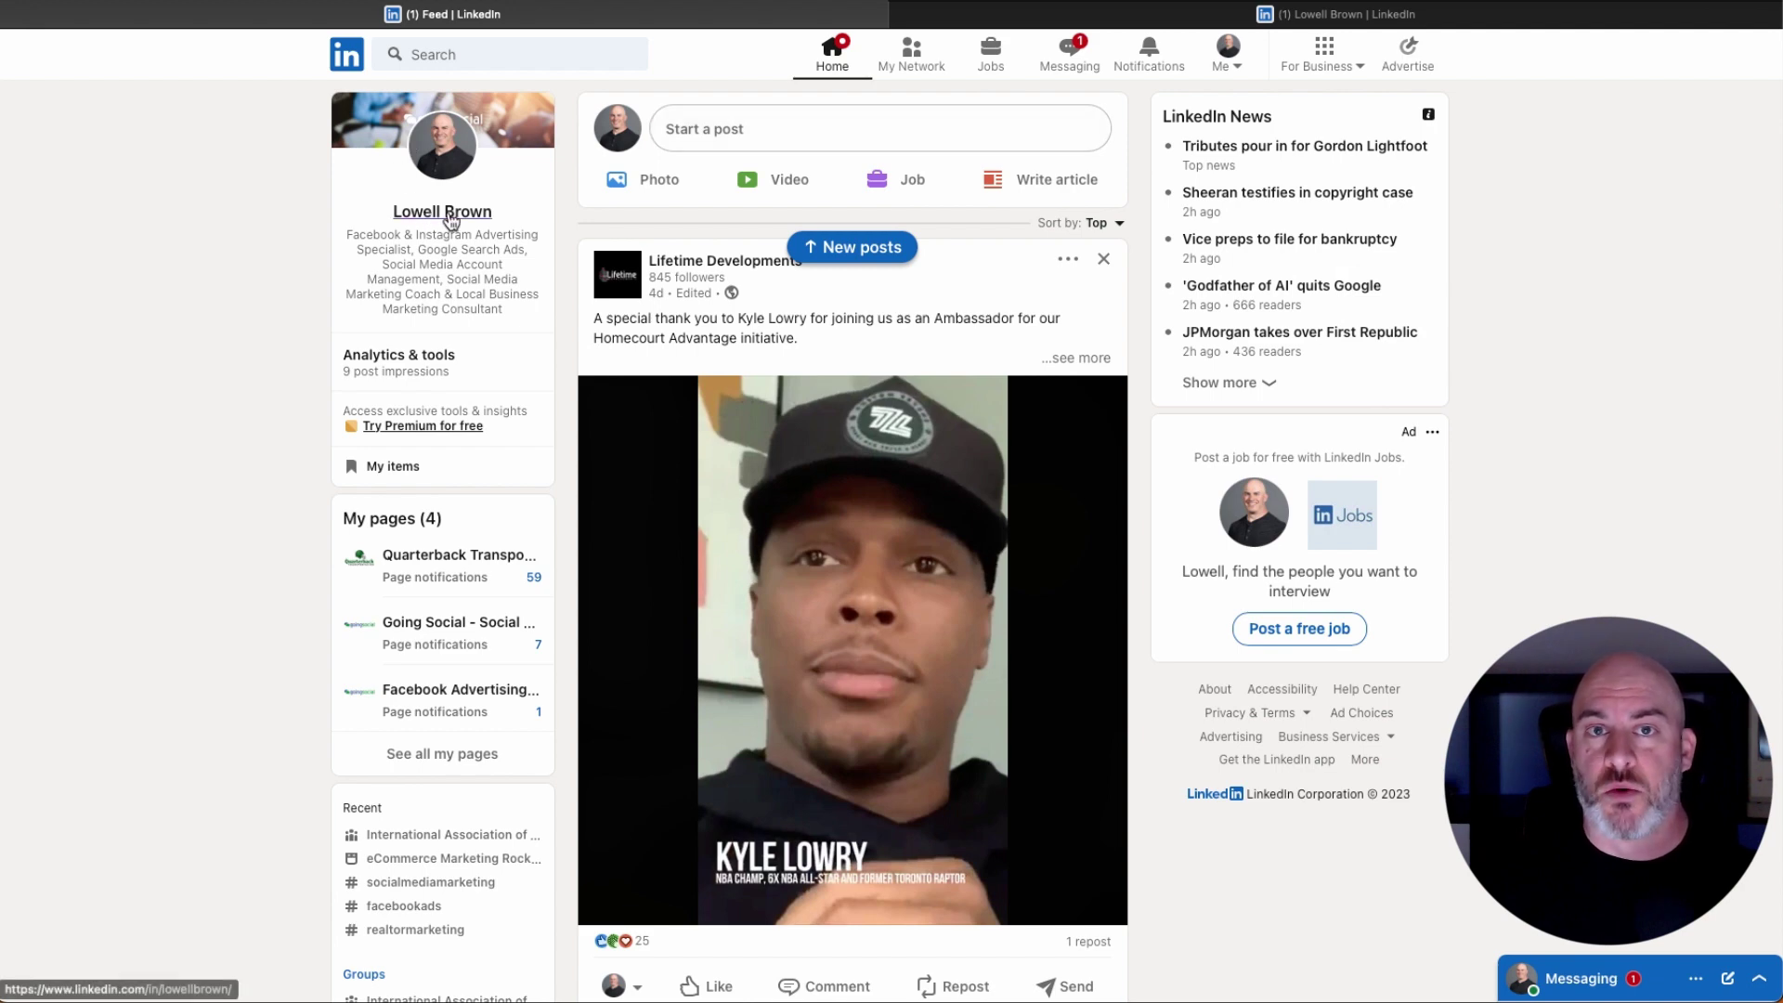
On the profile tab, advance the Featured carousel two items to the Website Mistakes and Facebook Ads posts
{"action": "key", "text": "ctrl+Tab"}
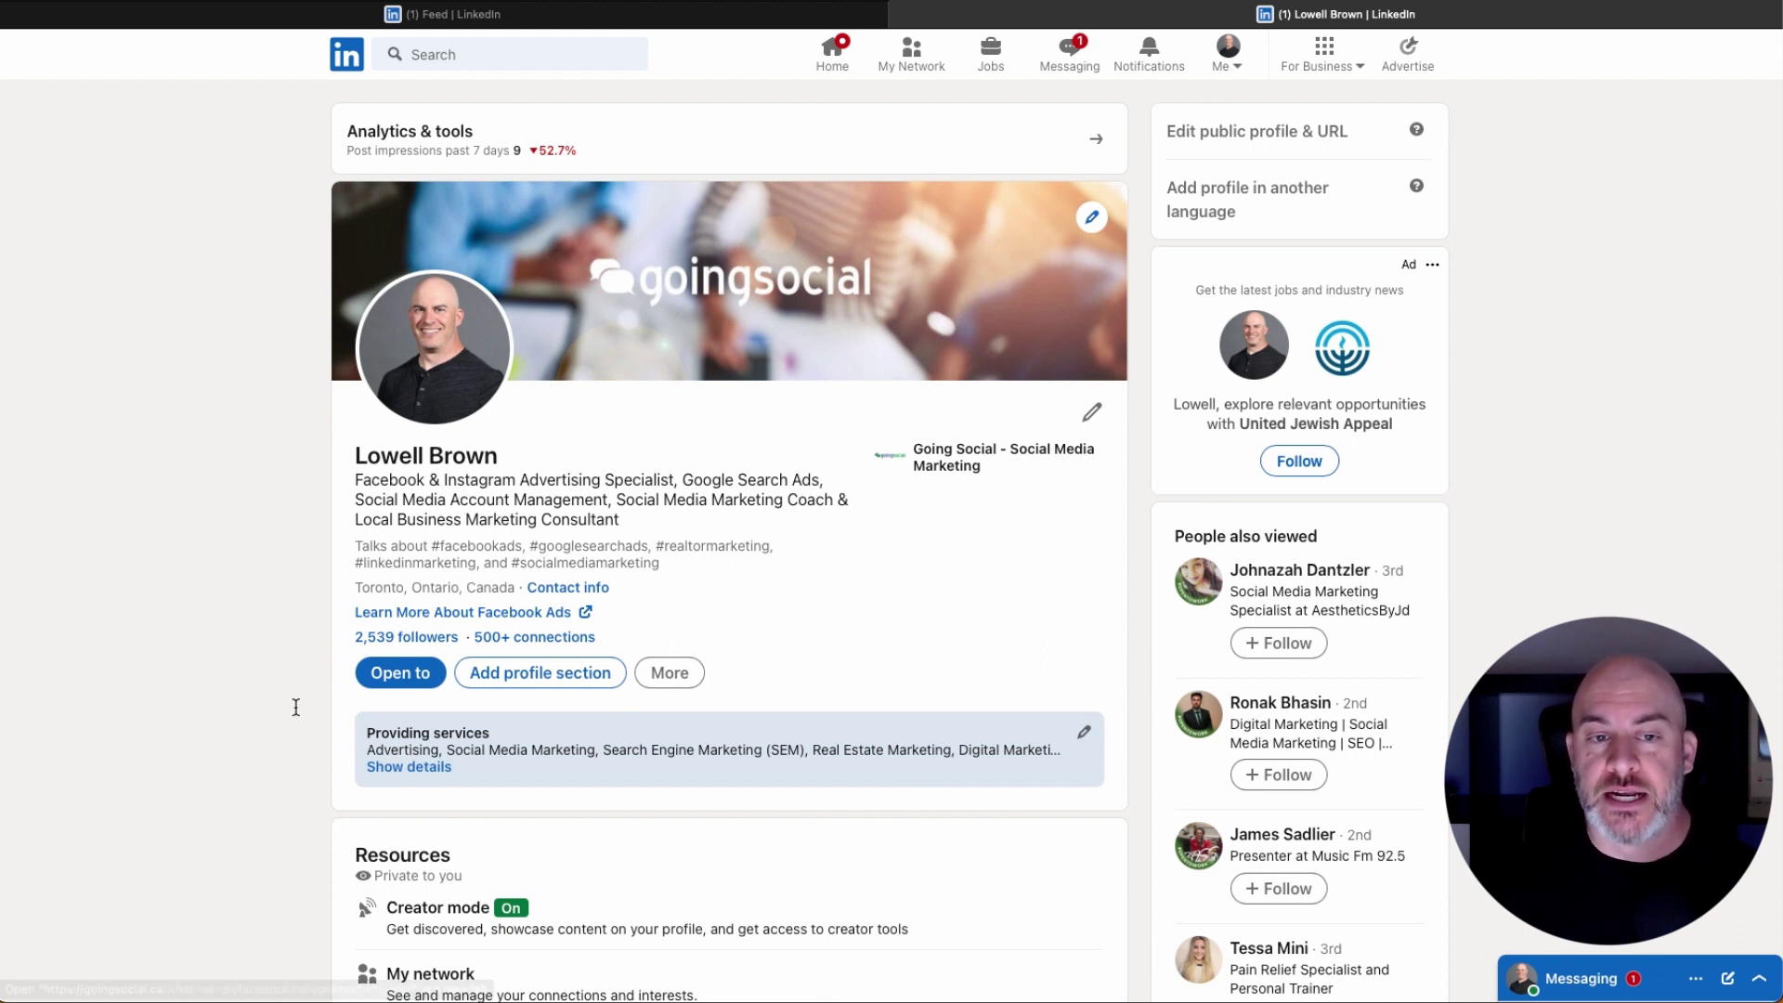
{"action": "scroll", "coordinate": [296, 710], "scroll_direction": "down", "scroll_amount": 3}
{"action": "scroll", "coordinate": [296, 709], "scroll_direction": "down", "scroll_amount": 5}
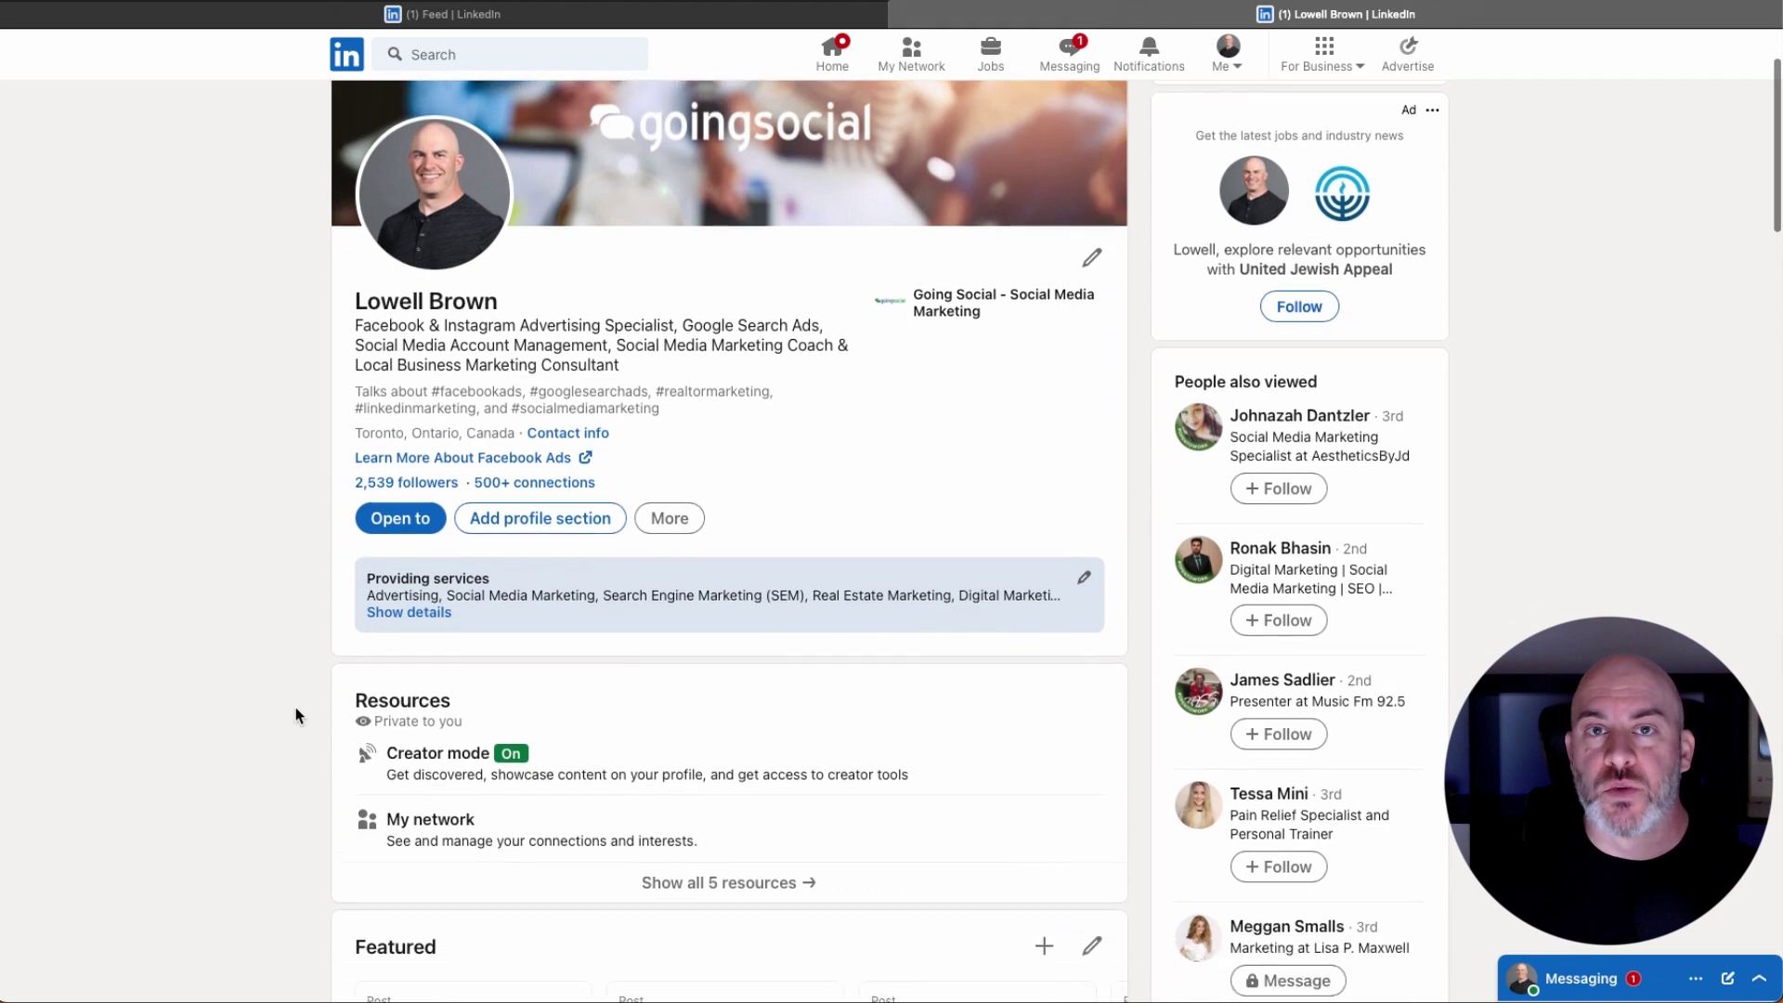
{"action": "scroll", "coordinate": [295, 716], "scroll_direction": "down", "scroll_amount": 1}
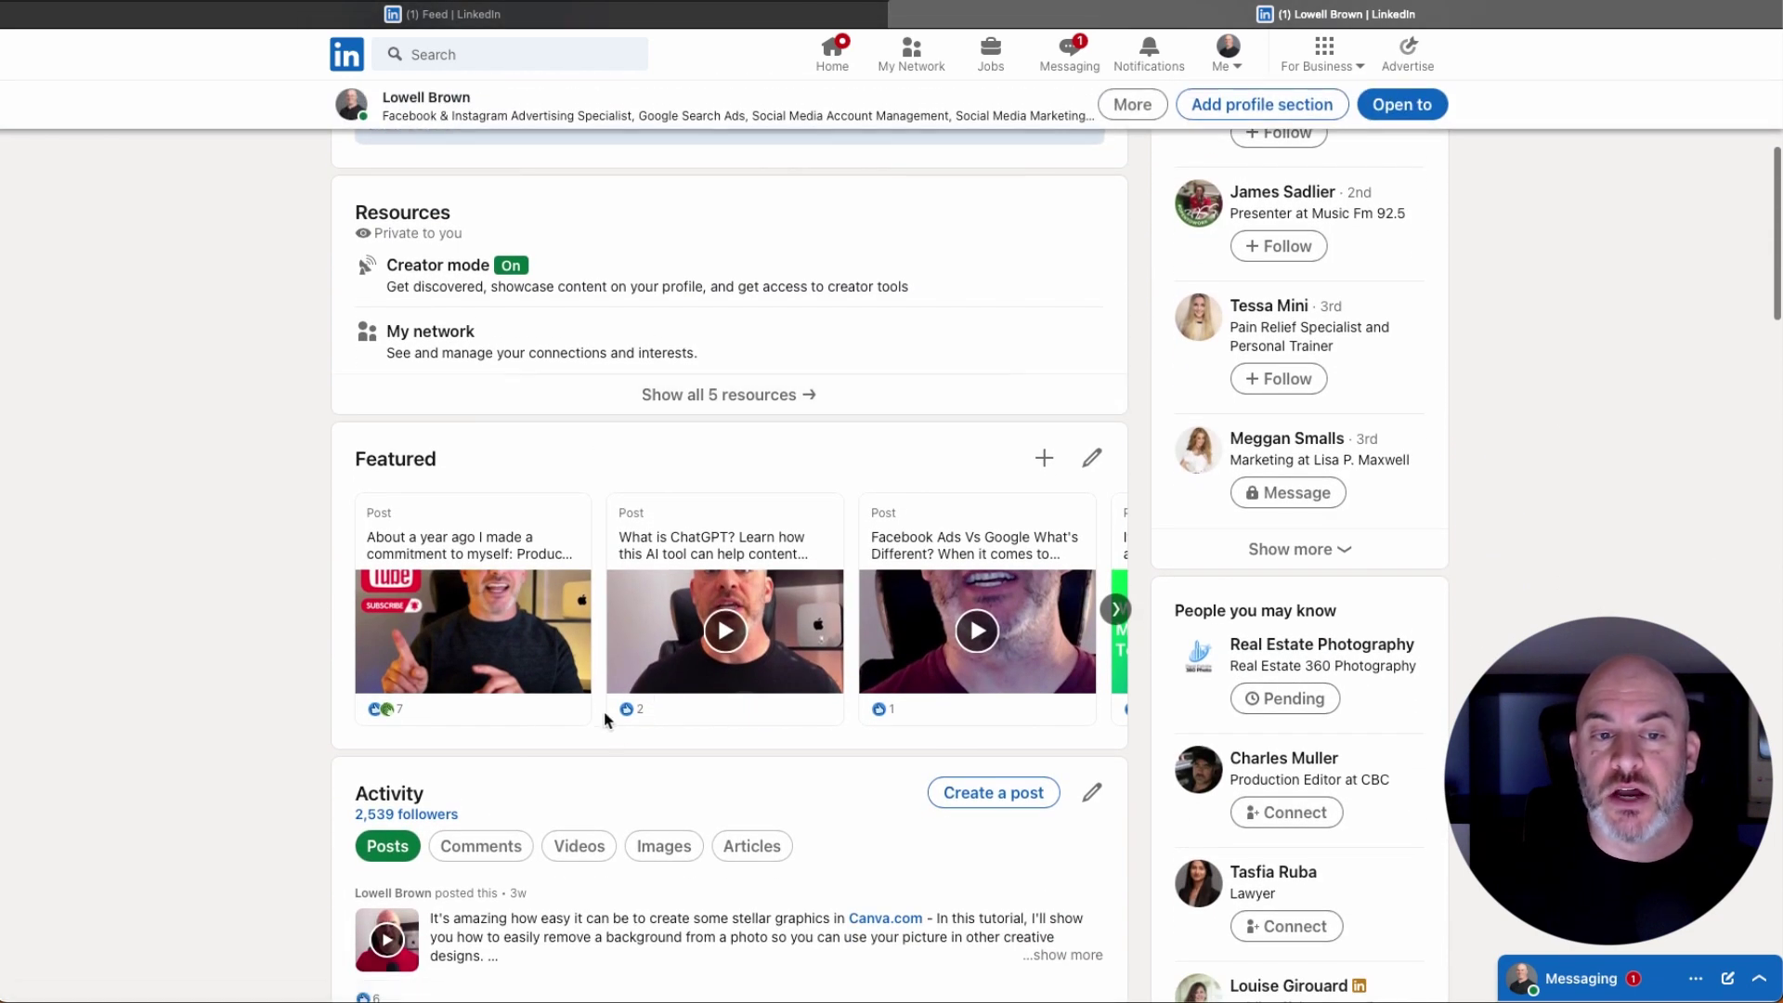
{"action": "scroll", "coordinate": [547, 528], "scroll_direction": "down", "scroll_amount": 1}
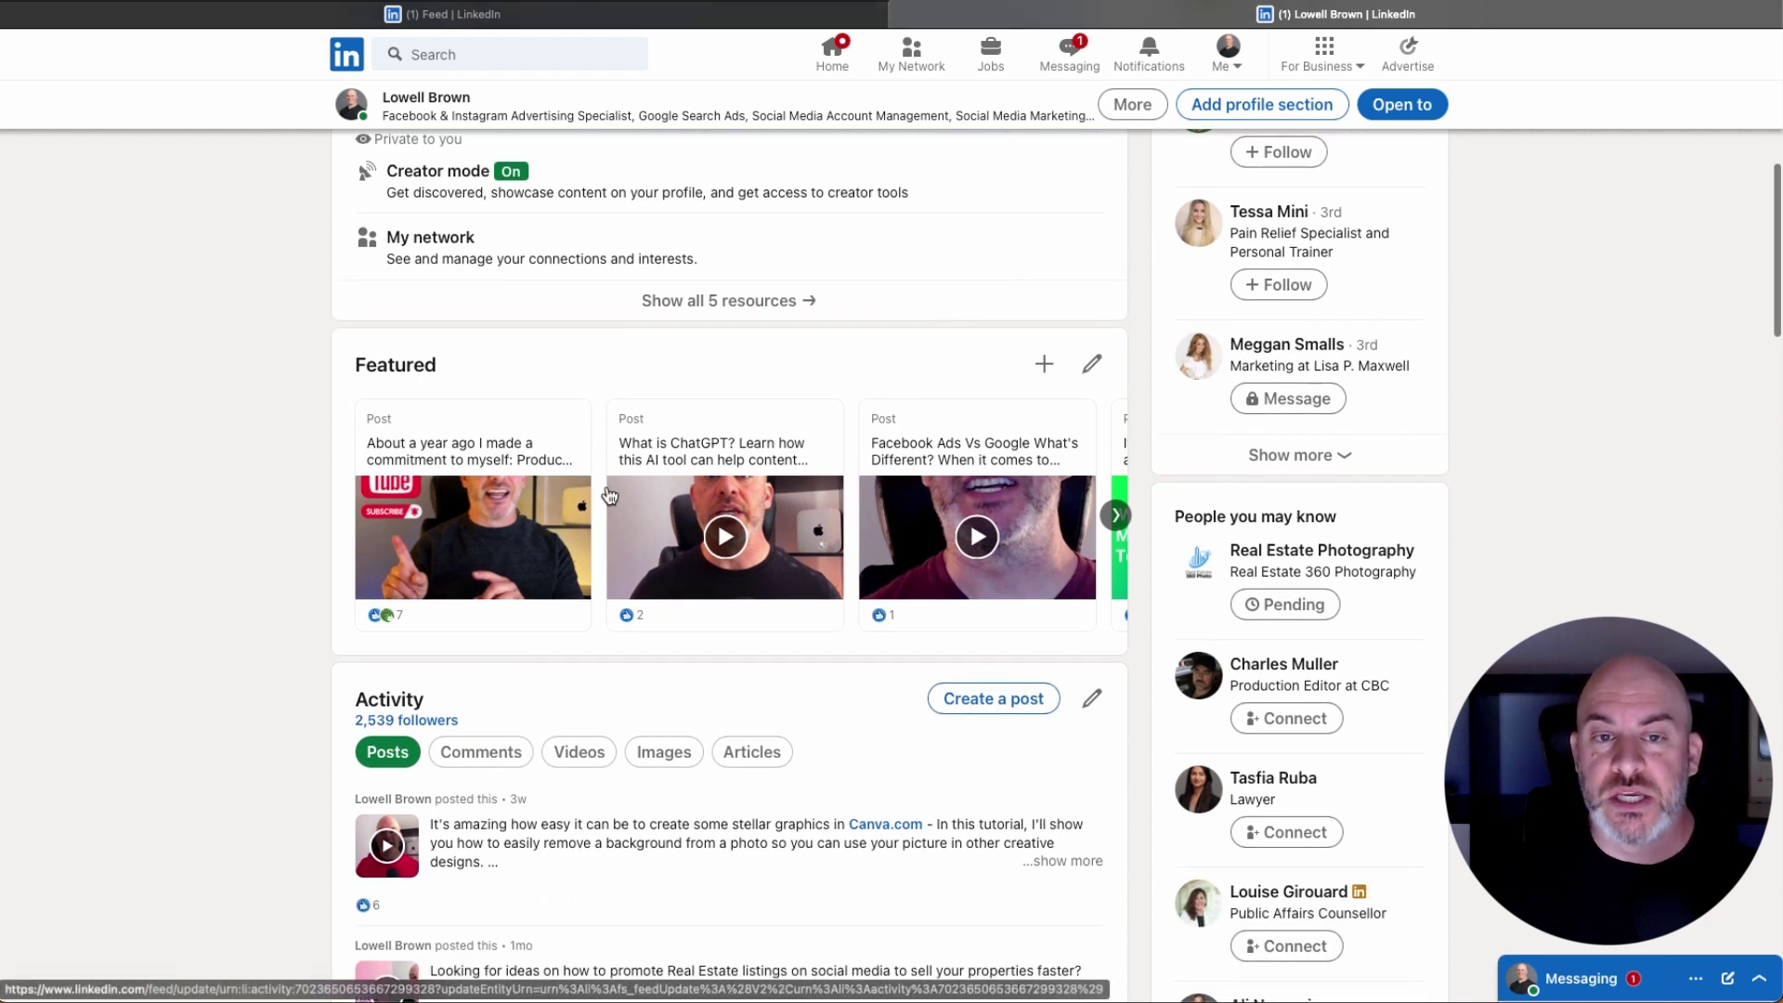
{"action": "left_click", "coordinate": [1117, 516]}
{"action": "left_click", "coordinate": [1118, 519]}
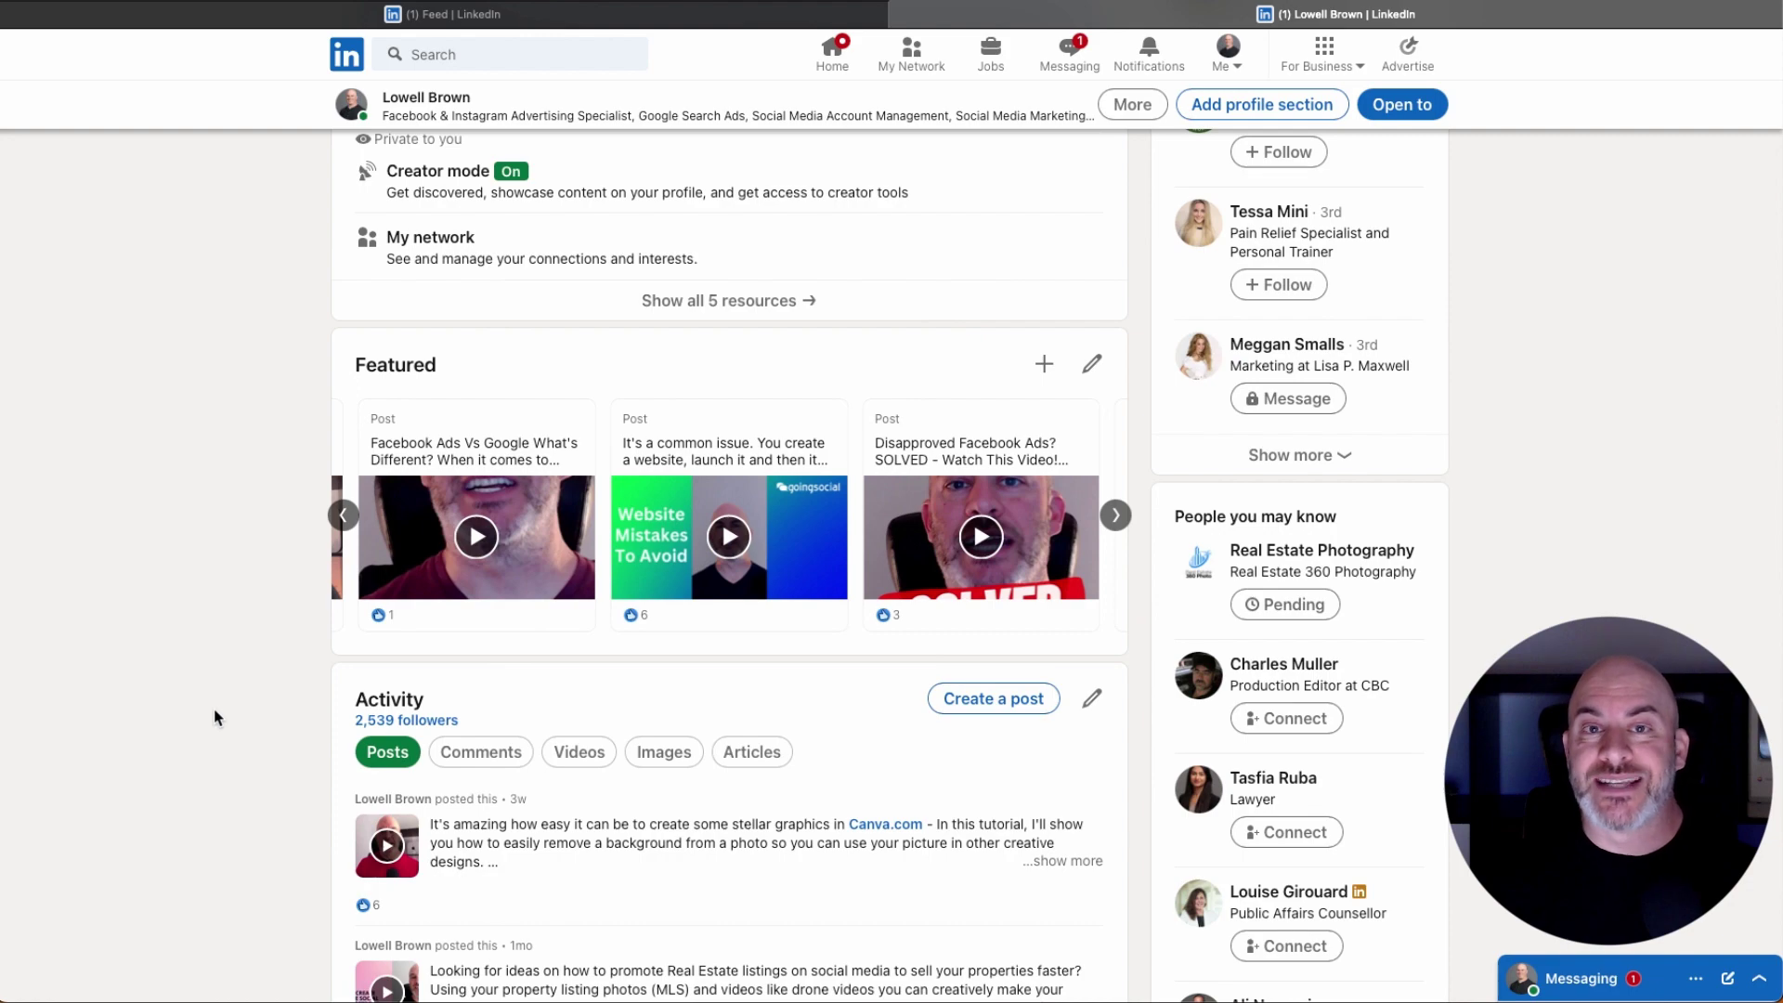
{"action": "scroll", "coordinate": [214, 708], "scroll_direction": "up", "scroll_amount": 5}
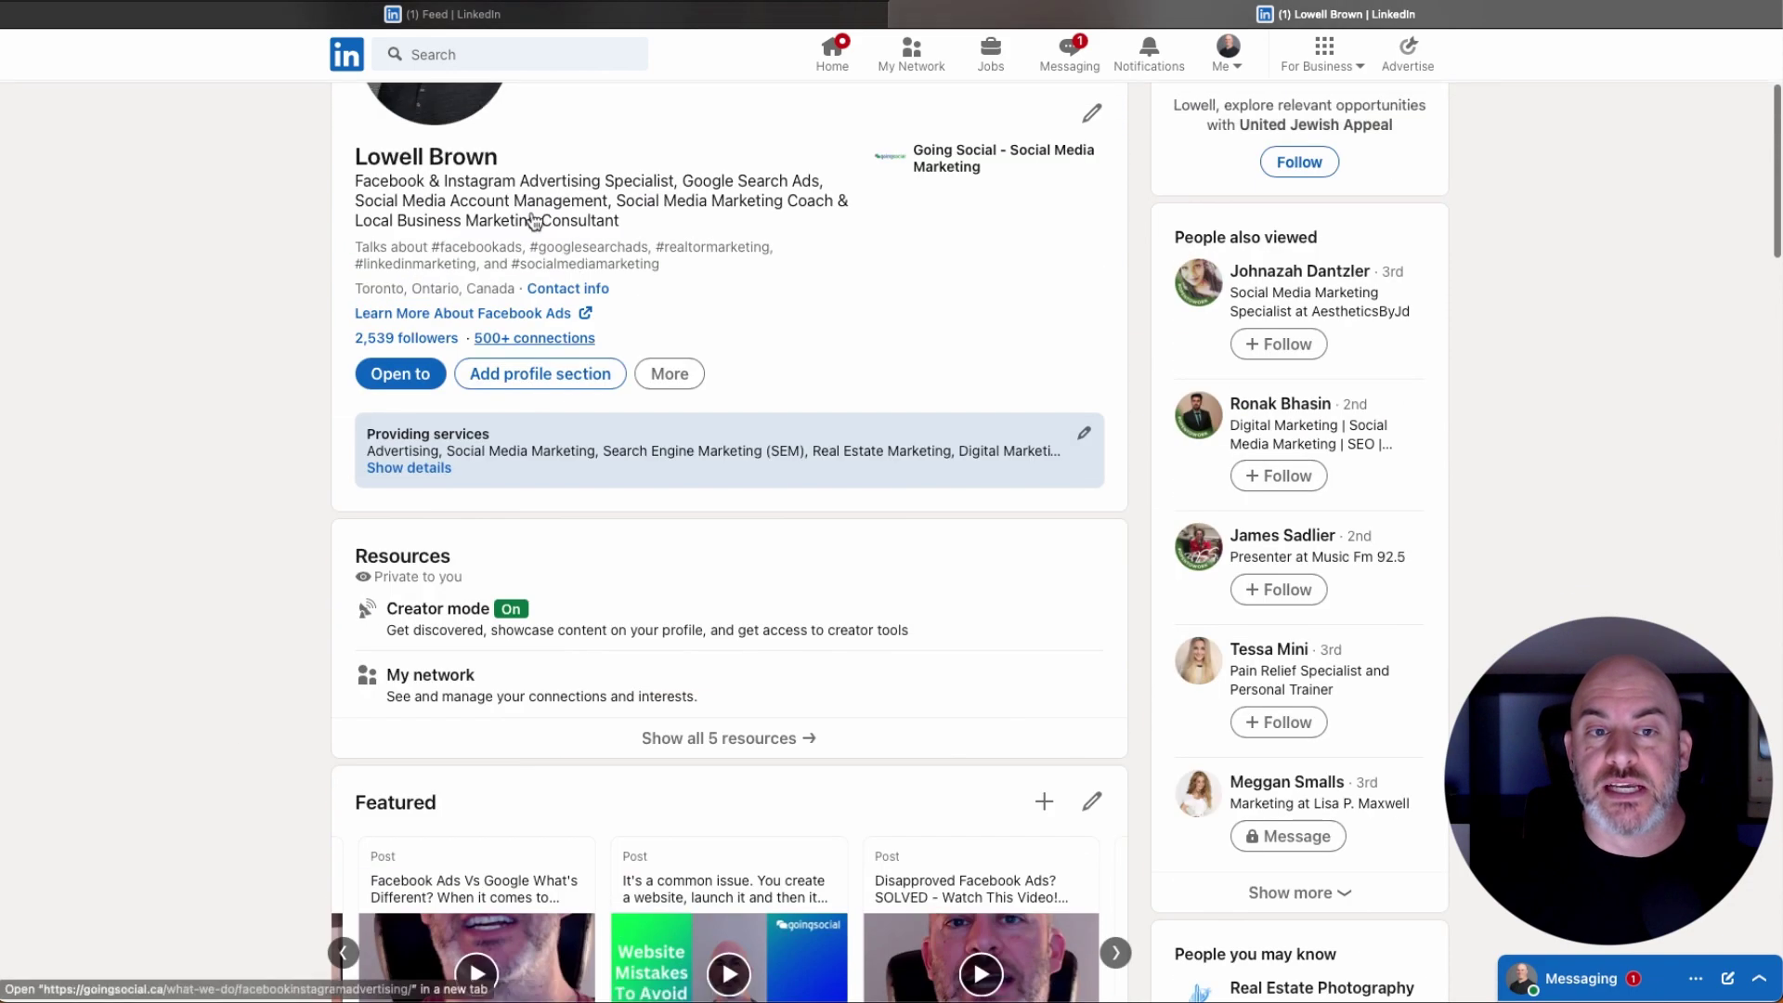
{"action": "scroll", "coordinate": [423, 123], "scroll_direction": "up", "scroll_amount": 3}
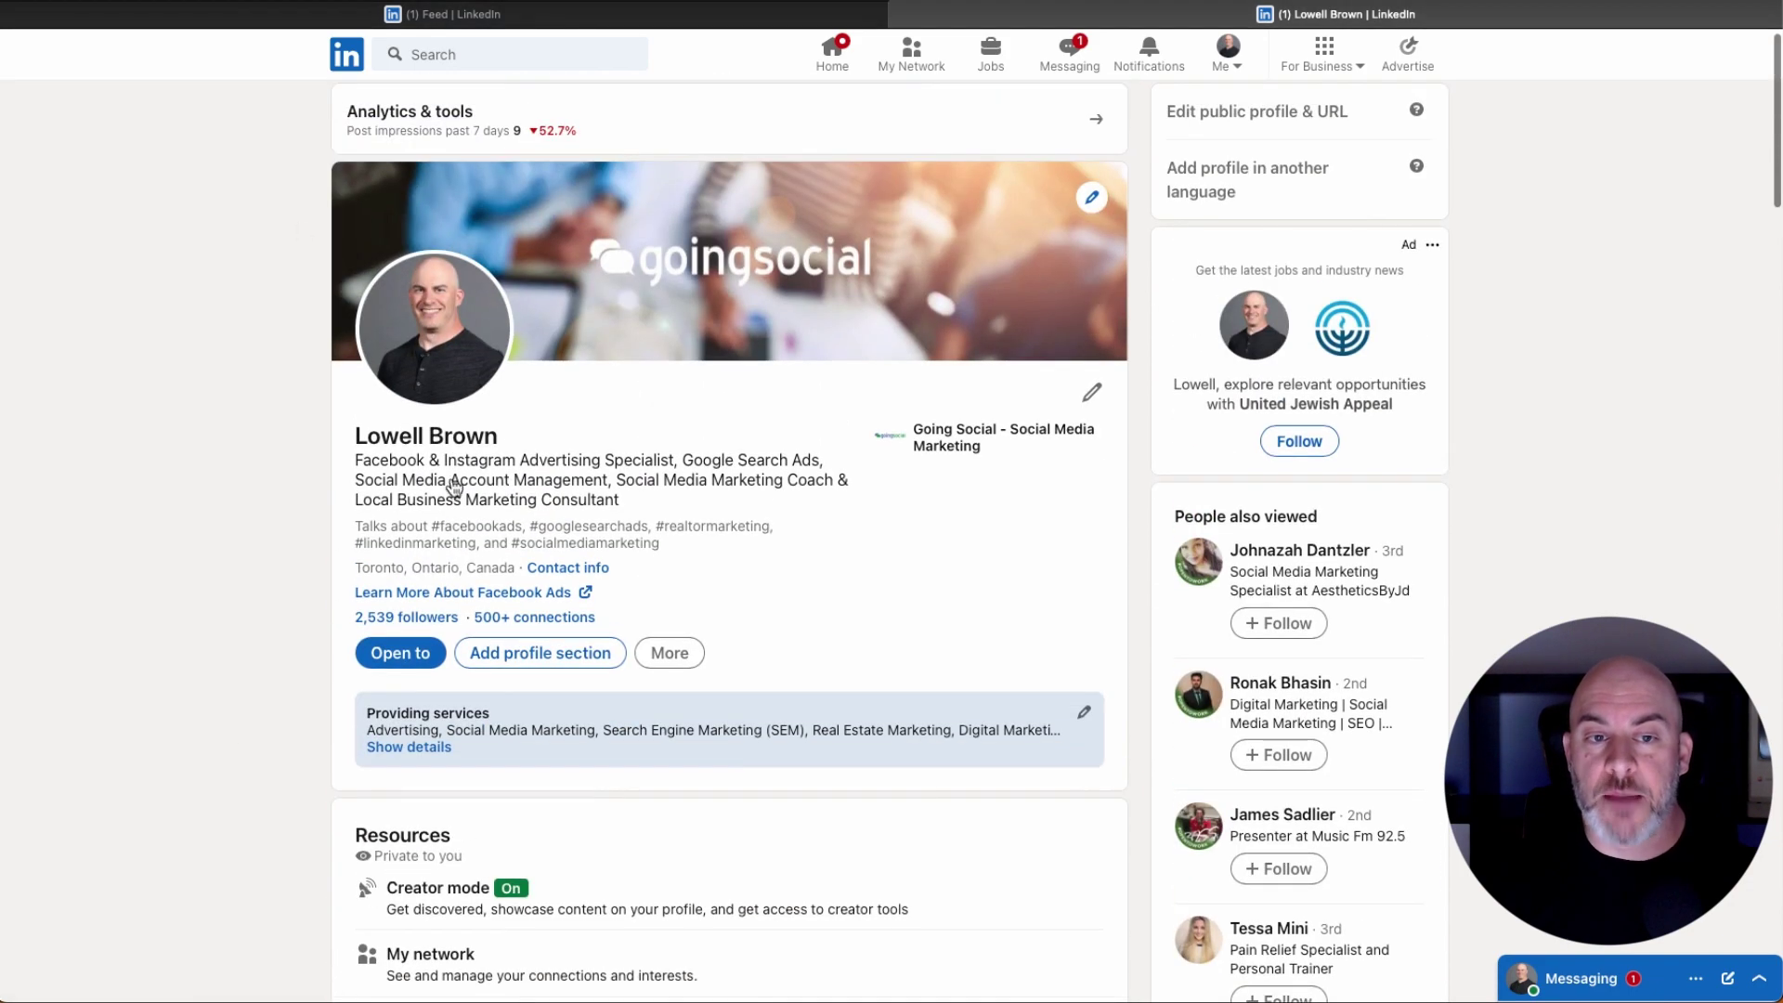
{"action": "scroll", "coordinate": [357, 826], "scroll_direction": "down", "scroll_amount": 6}
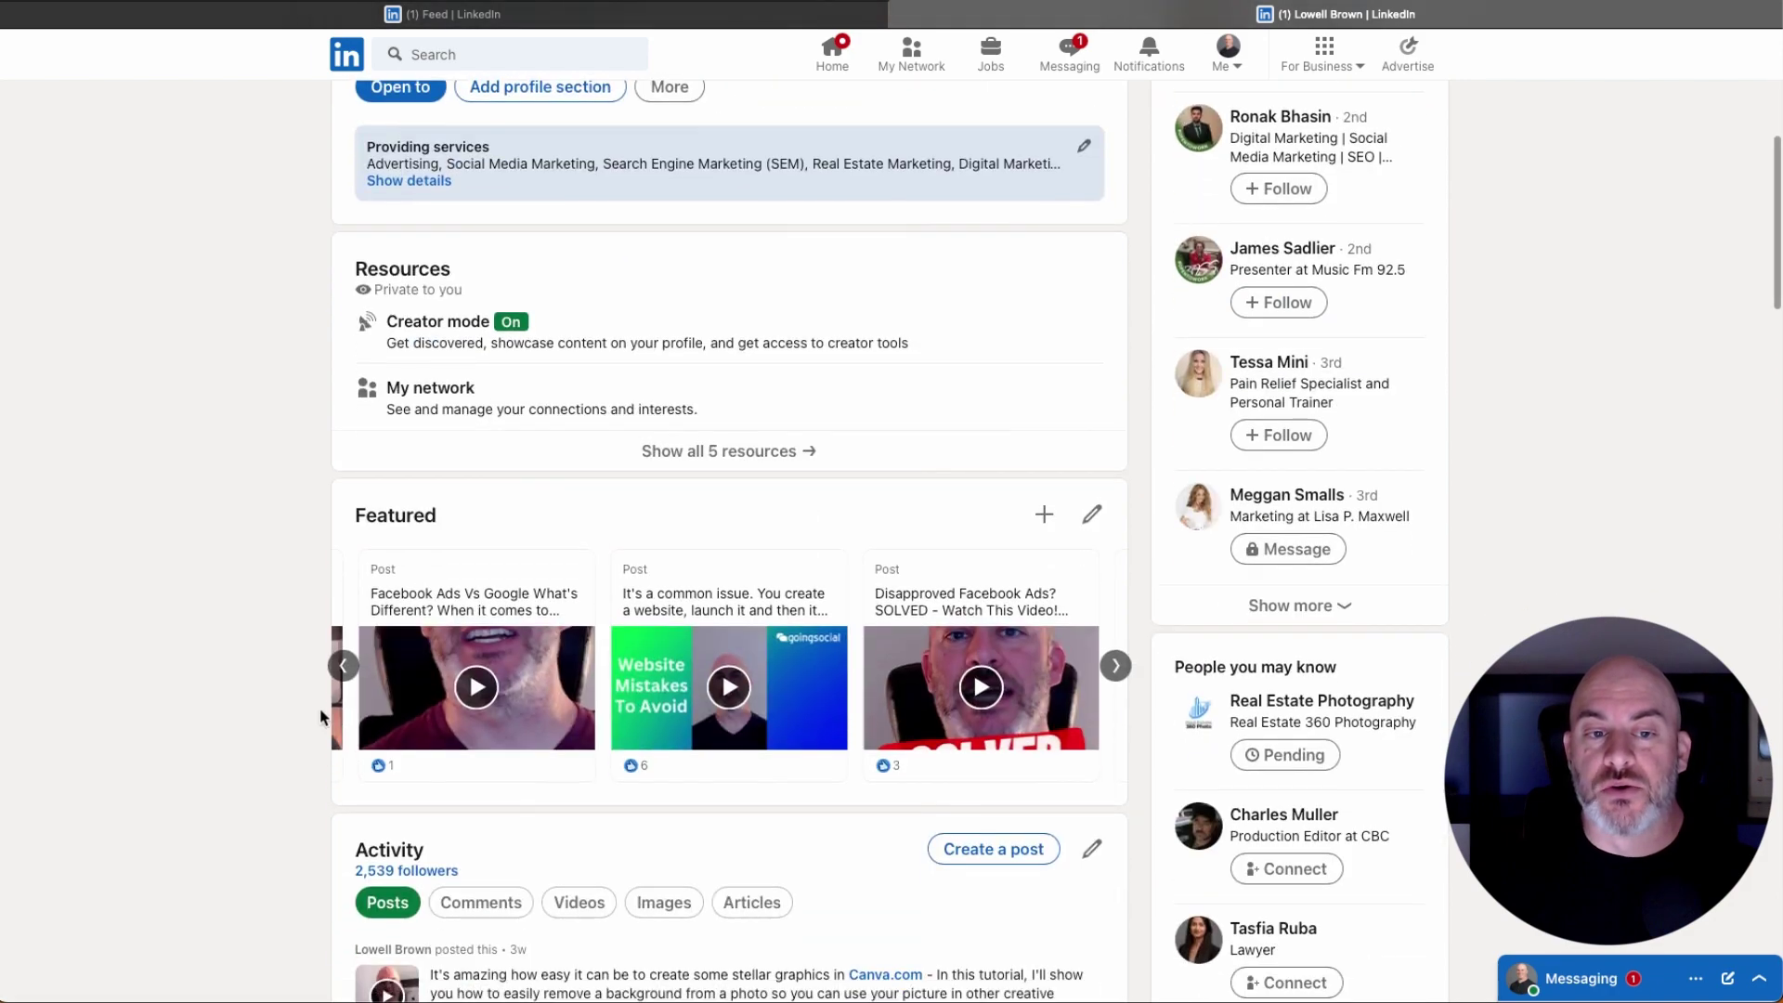
{"action": "scroll", "coordinate": [320, 715], "scroll_direction": "down", "scroll_amount": 1}
{"action": "scroll", "coordinate": [319, 708], "scroll_direction": "down", "scroll_amount": 10}
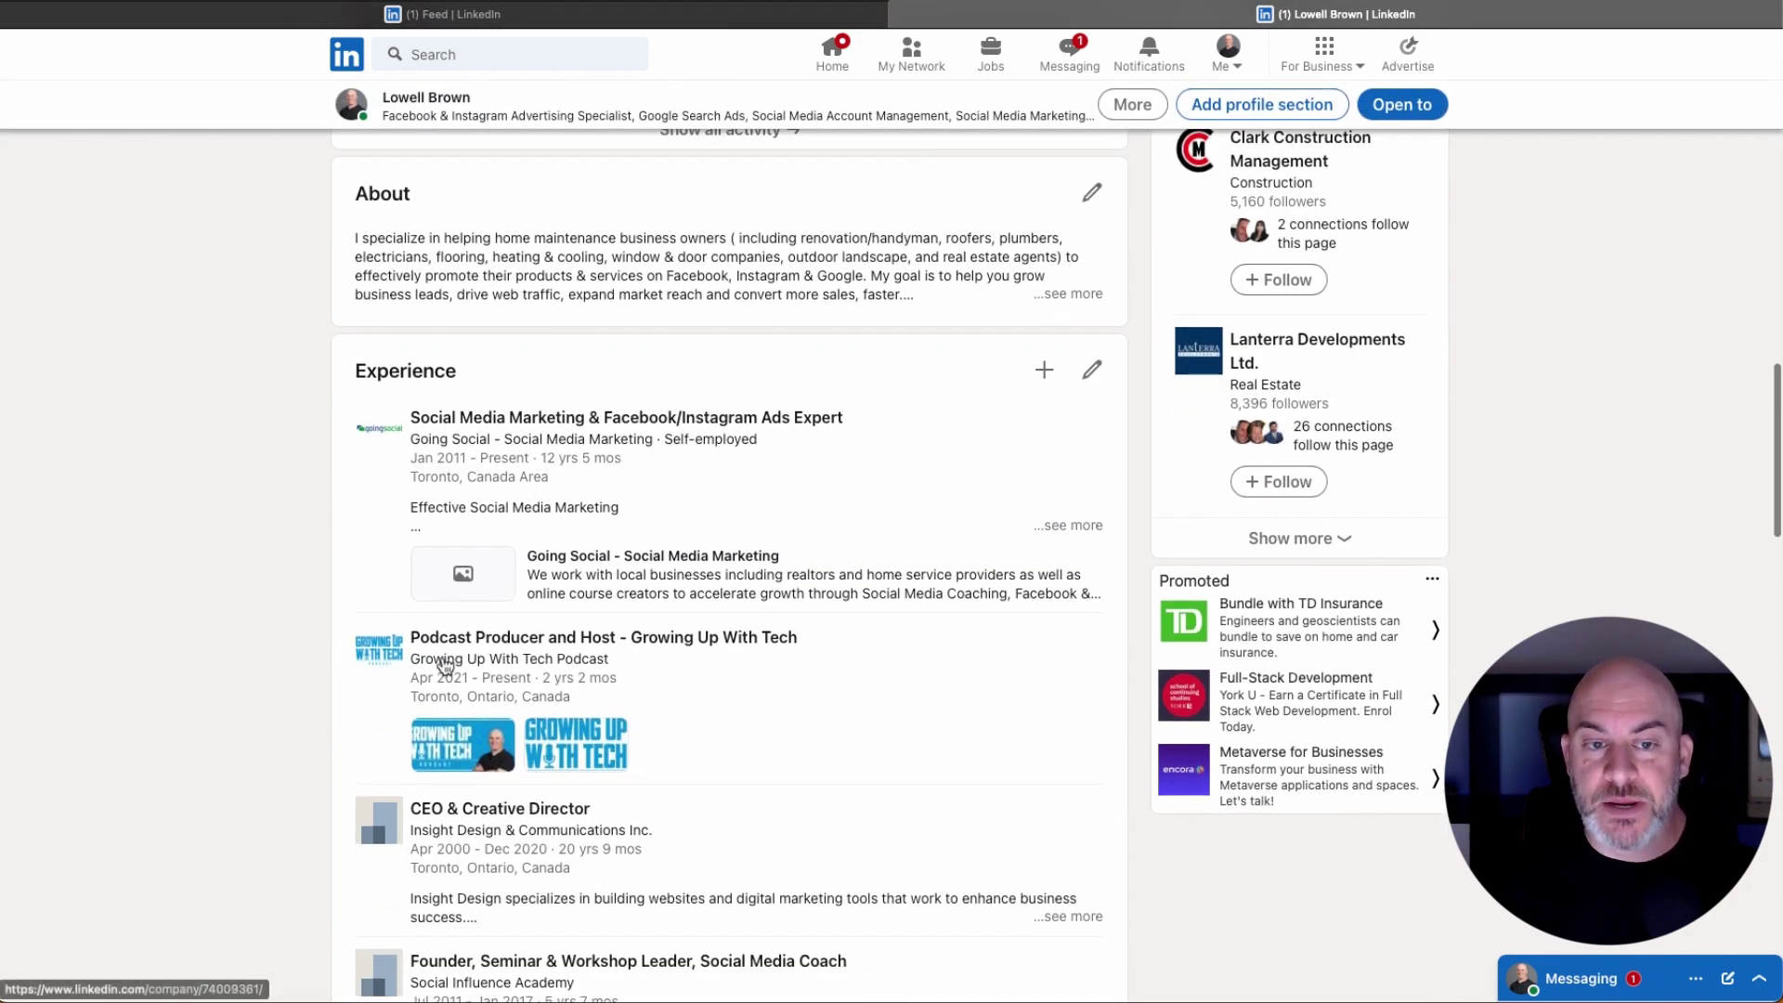
{"action": "scroll", "coordinate": [444, 661], "scroll_direction": "up", "scroll_amount": 15}
{"action": "scroll", "coordinate": [443, 653], "scroll_direction": "up", "scroll_amount": 3}
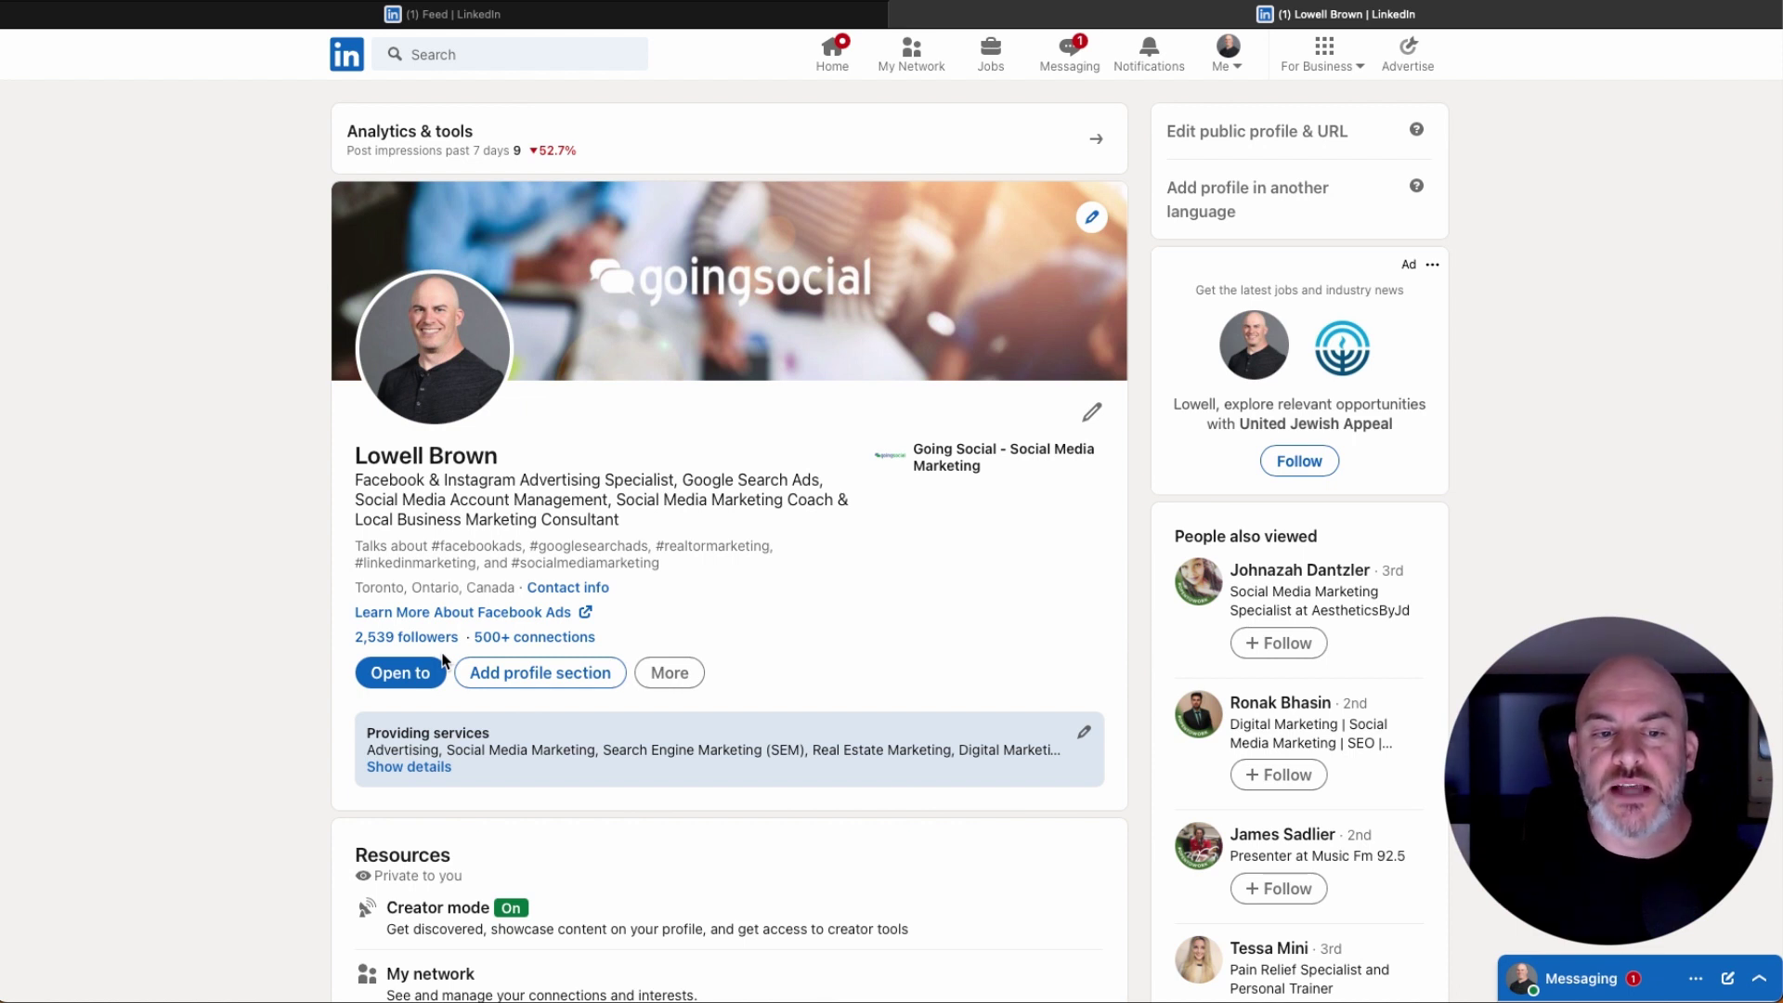
Open the Creator mode Analytics & tools page from the profile's Resources section
{"action": "scroll", "coordinate": [247, 752], "scroll_direction": "down", "scroll_amount": 3}
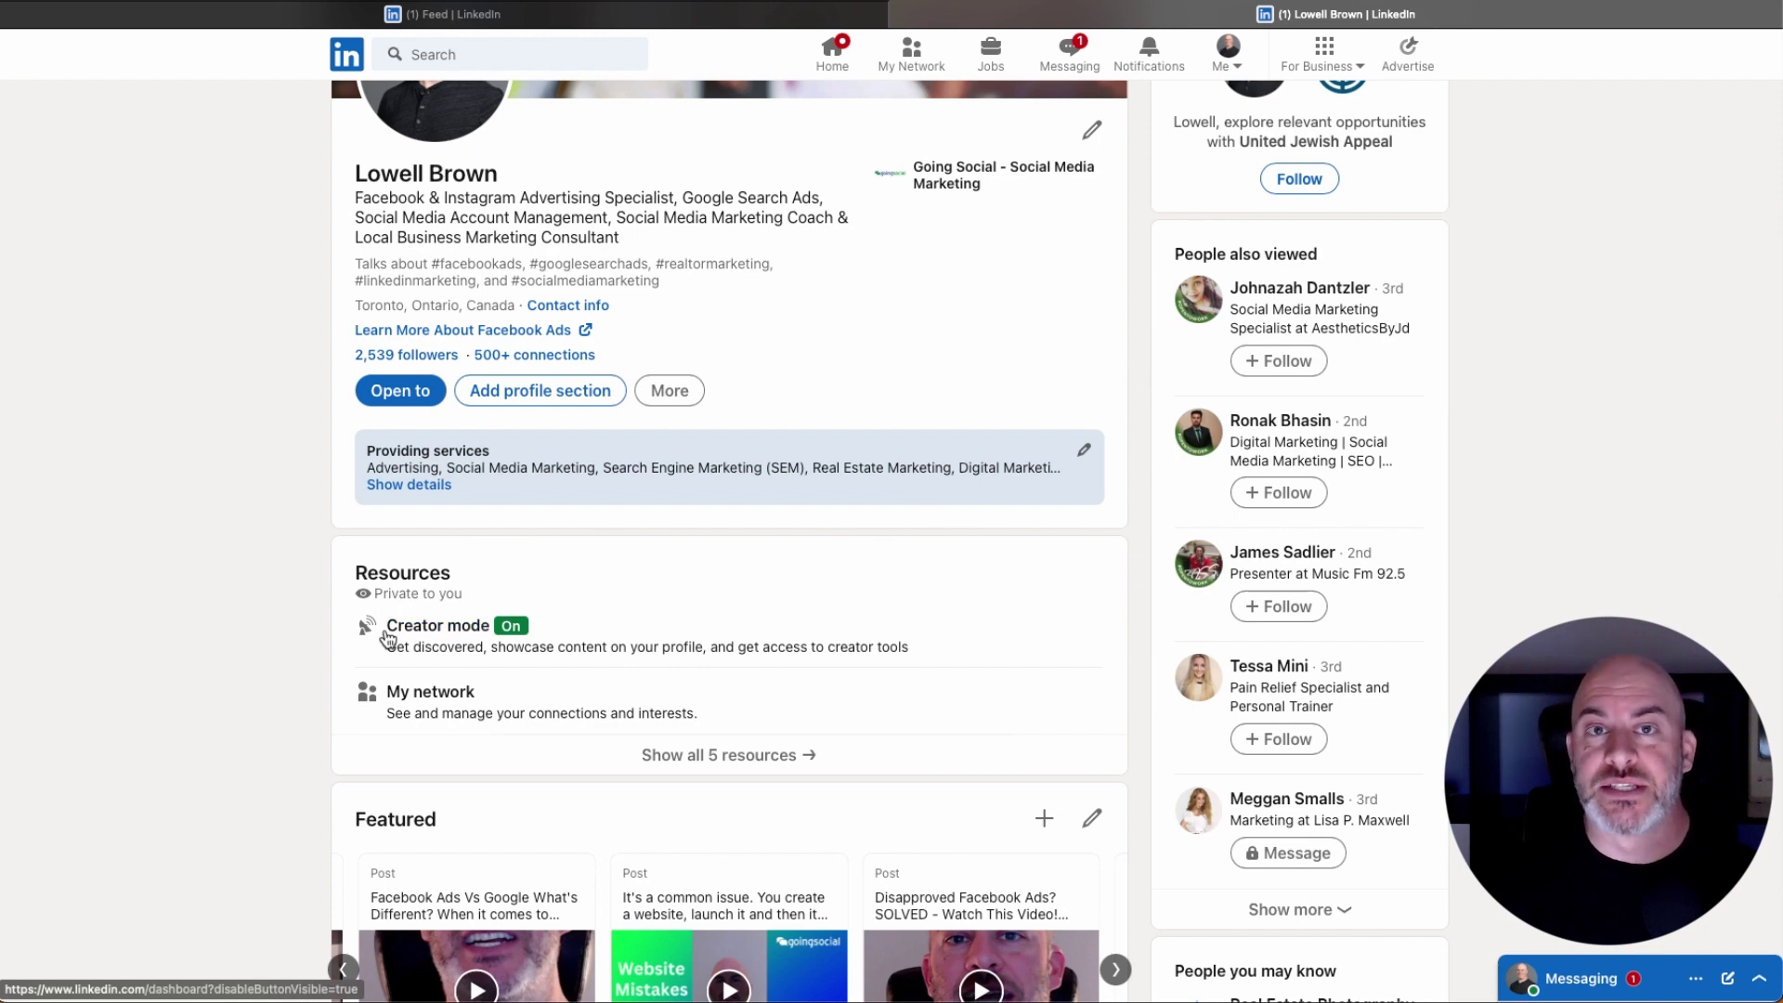
{"action": "scroll", "coordinate": [545, 855], "scroll_direction": "up", "scroll_amount": 2}
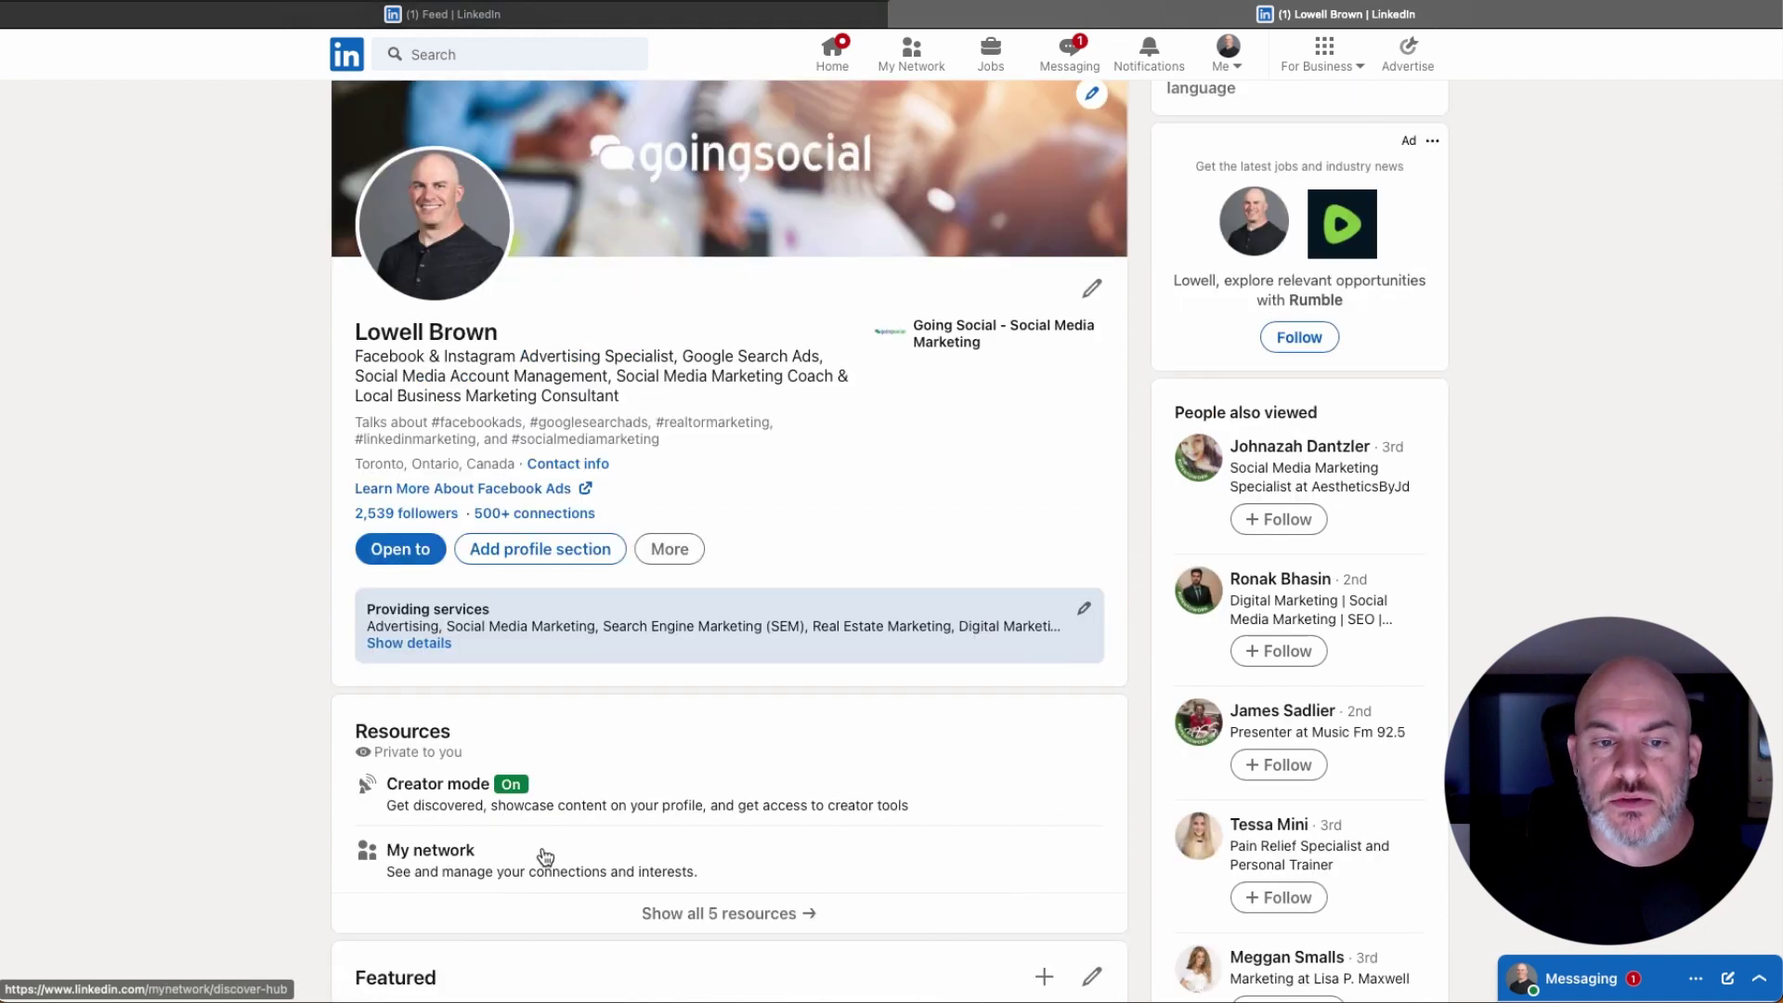
{"action": "left_click", "coordinate": [437, 784]}
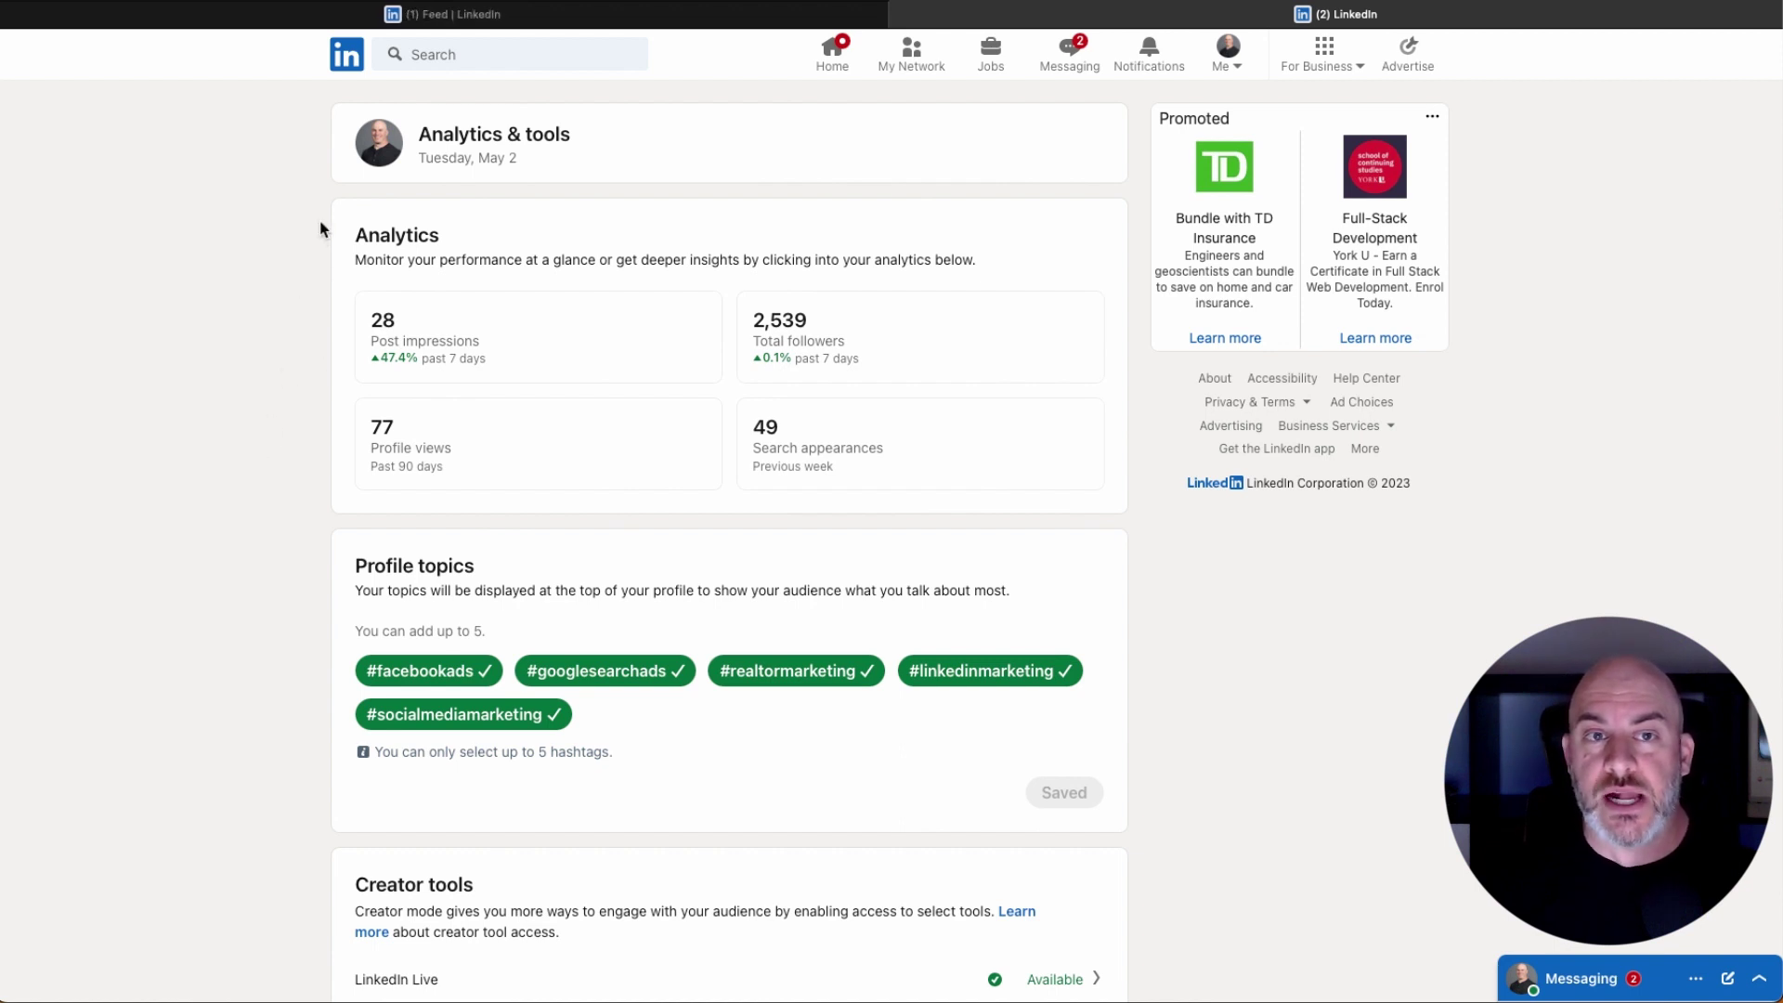
{"action": "scroll", "coordinate": [320, 229], "scroll_direction": "down", "scroll_amount": 1}
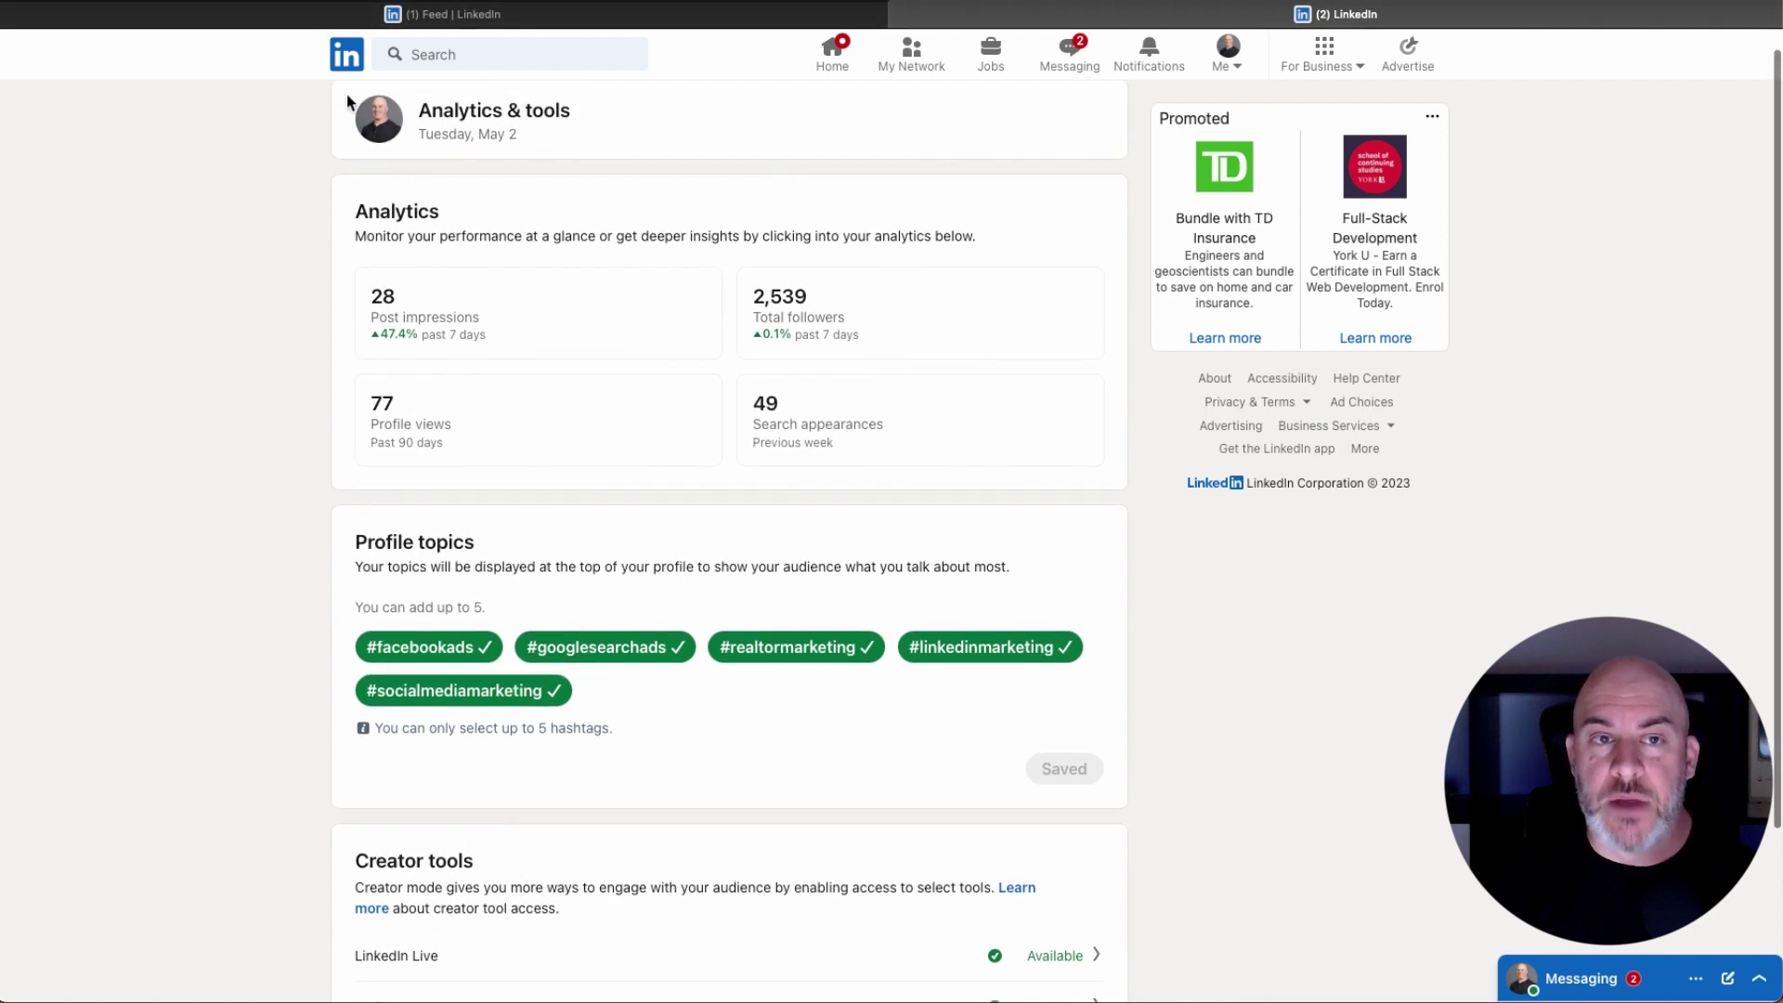
{"action": "scroll", "coordinate": [368, 166], "scroll_direction": "up", "scroll_amount": 1}
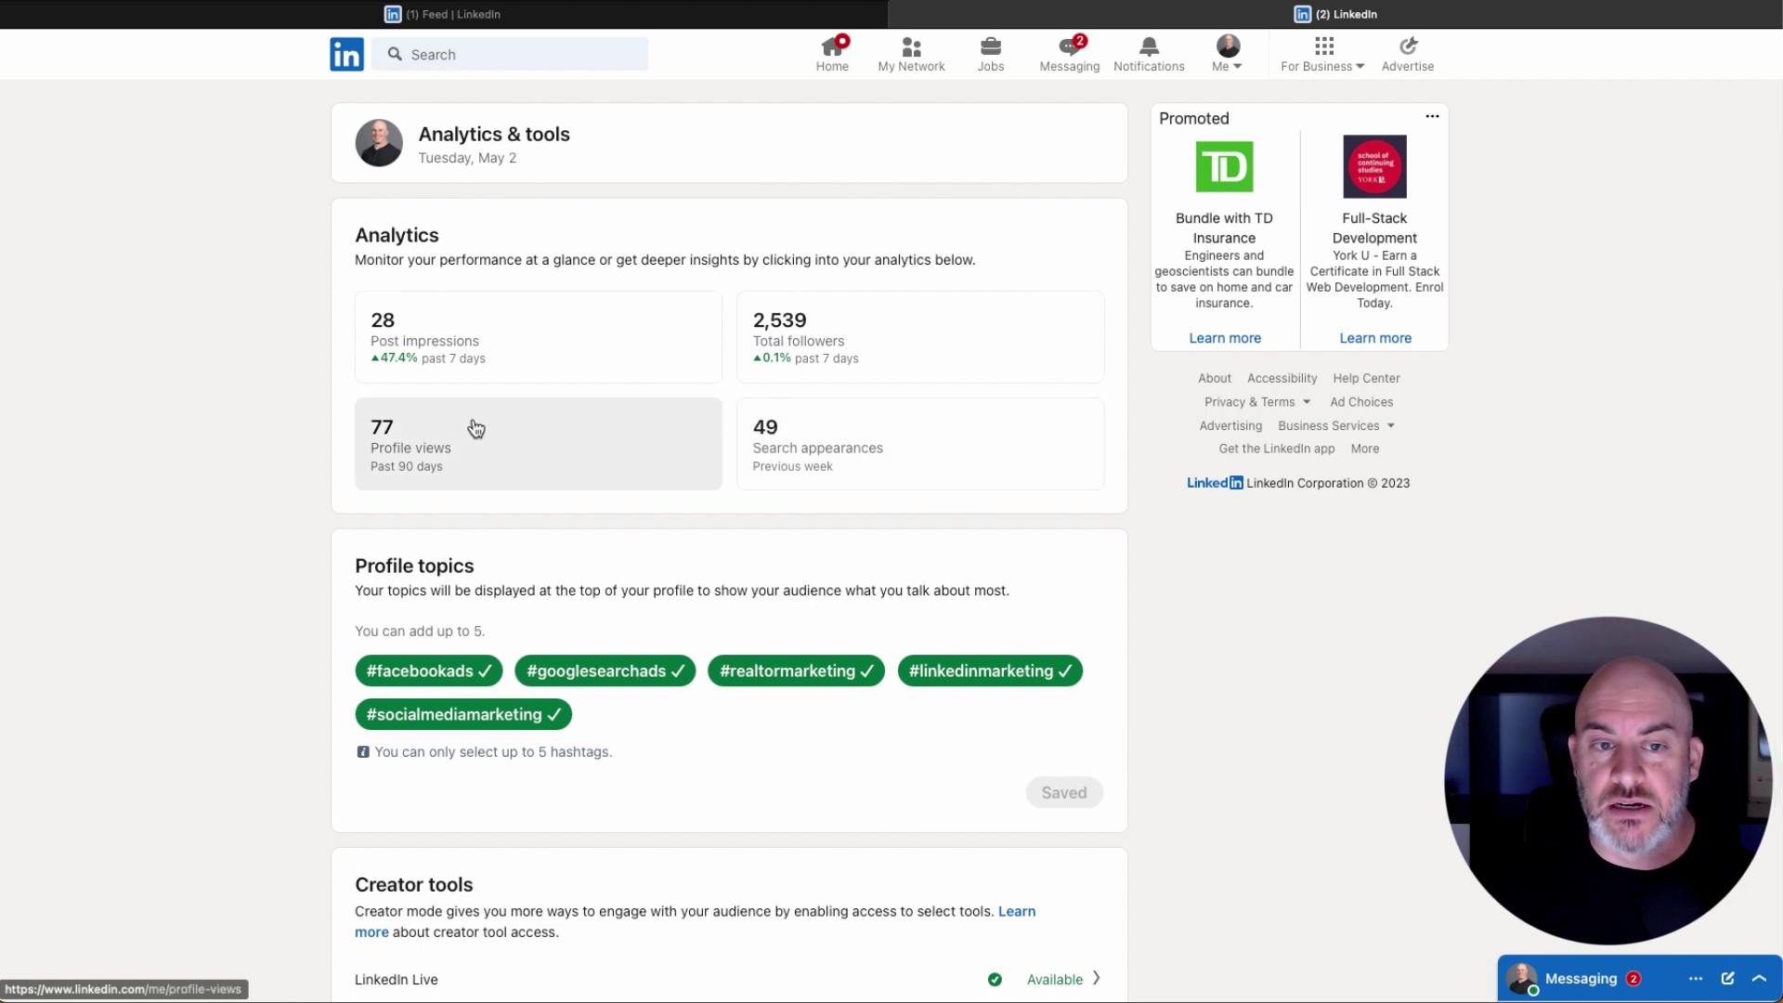
{"action": "scroll", "coordinate": [343, 748], "scroll_direction": "down", "scroll_amount": 3}
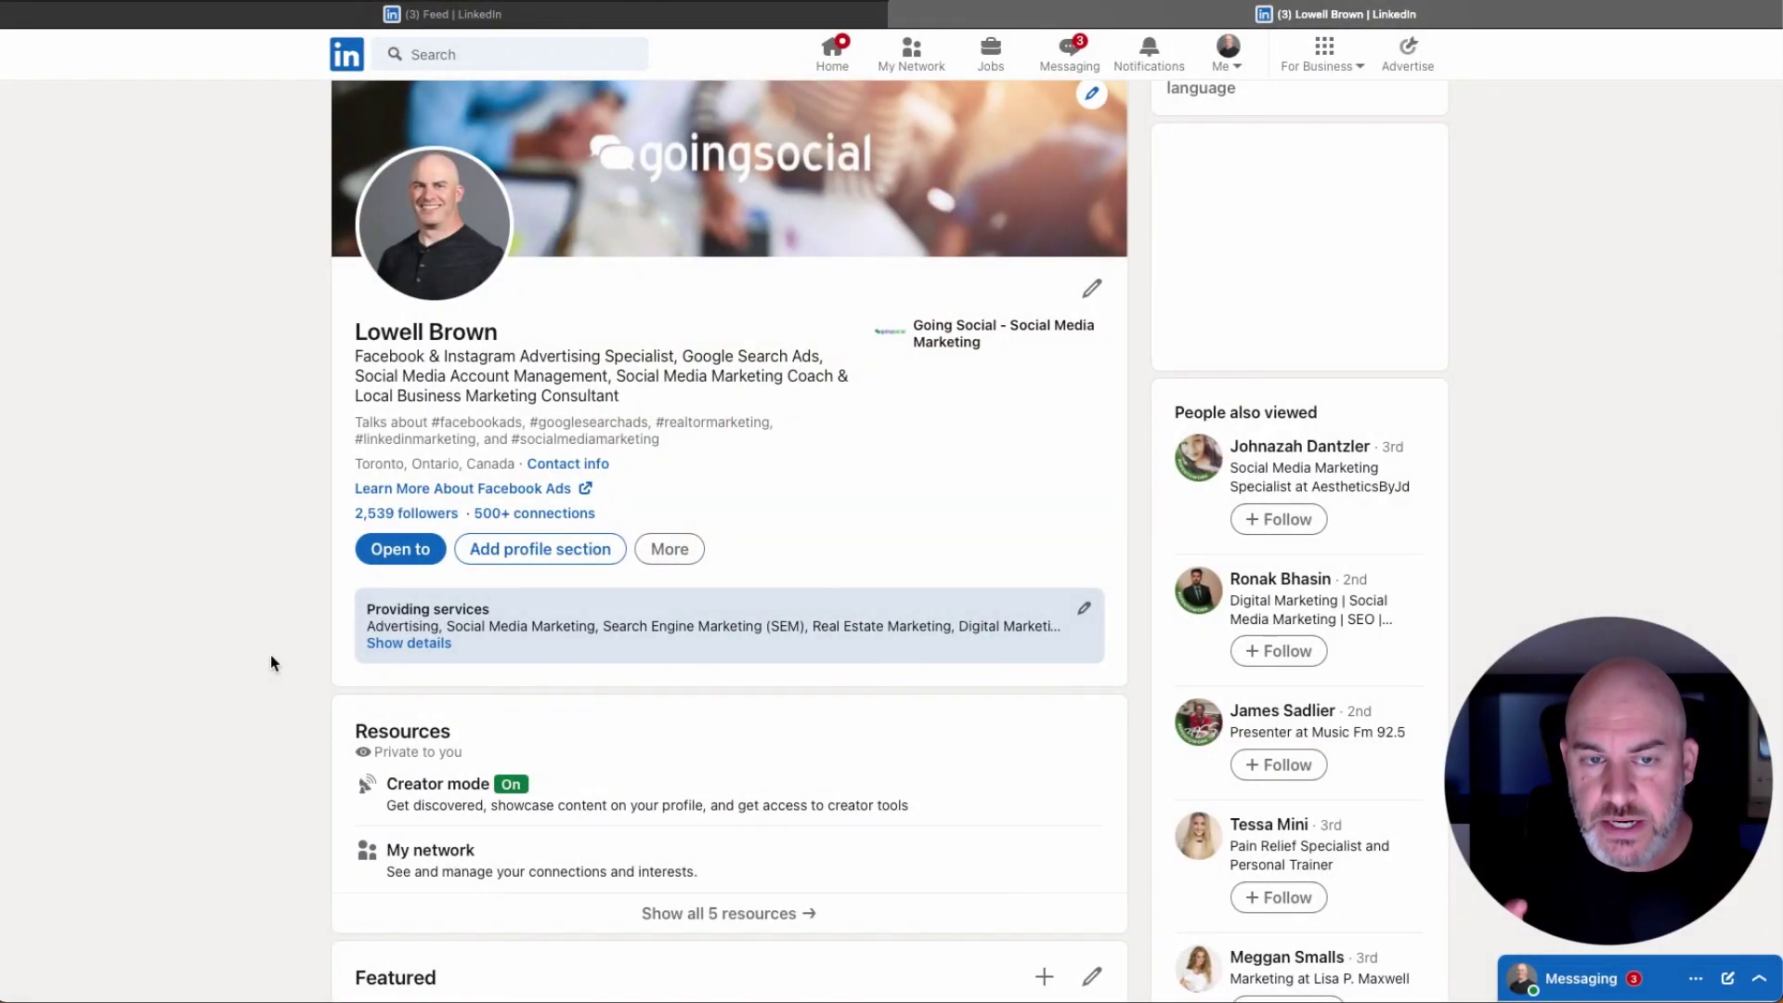
Bring up the Featured section's add options: post, newsletter, article, link or media
{"action": "scroll", "coordinate": [256, 527], "scroll_direction": "down", "scroll_amount": 1}
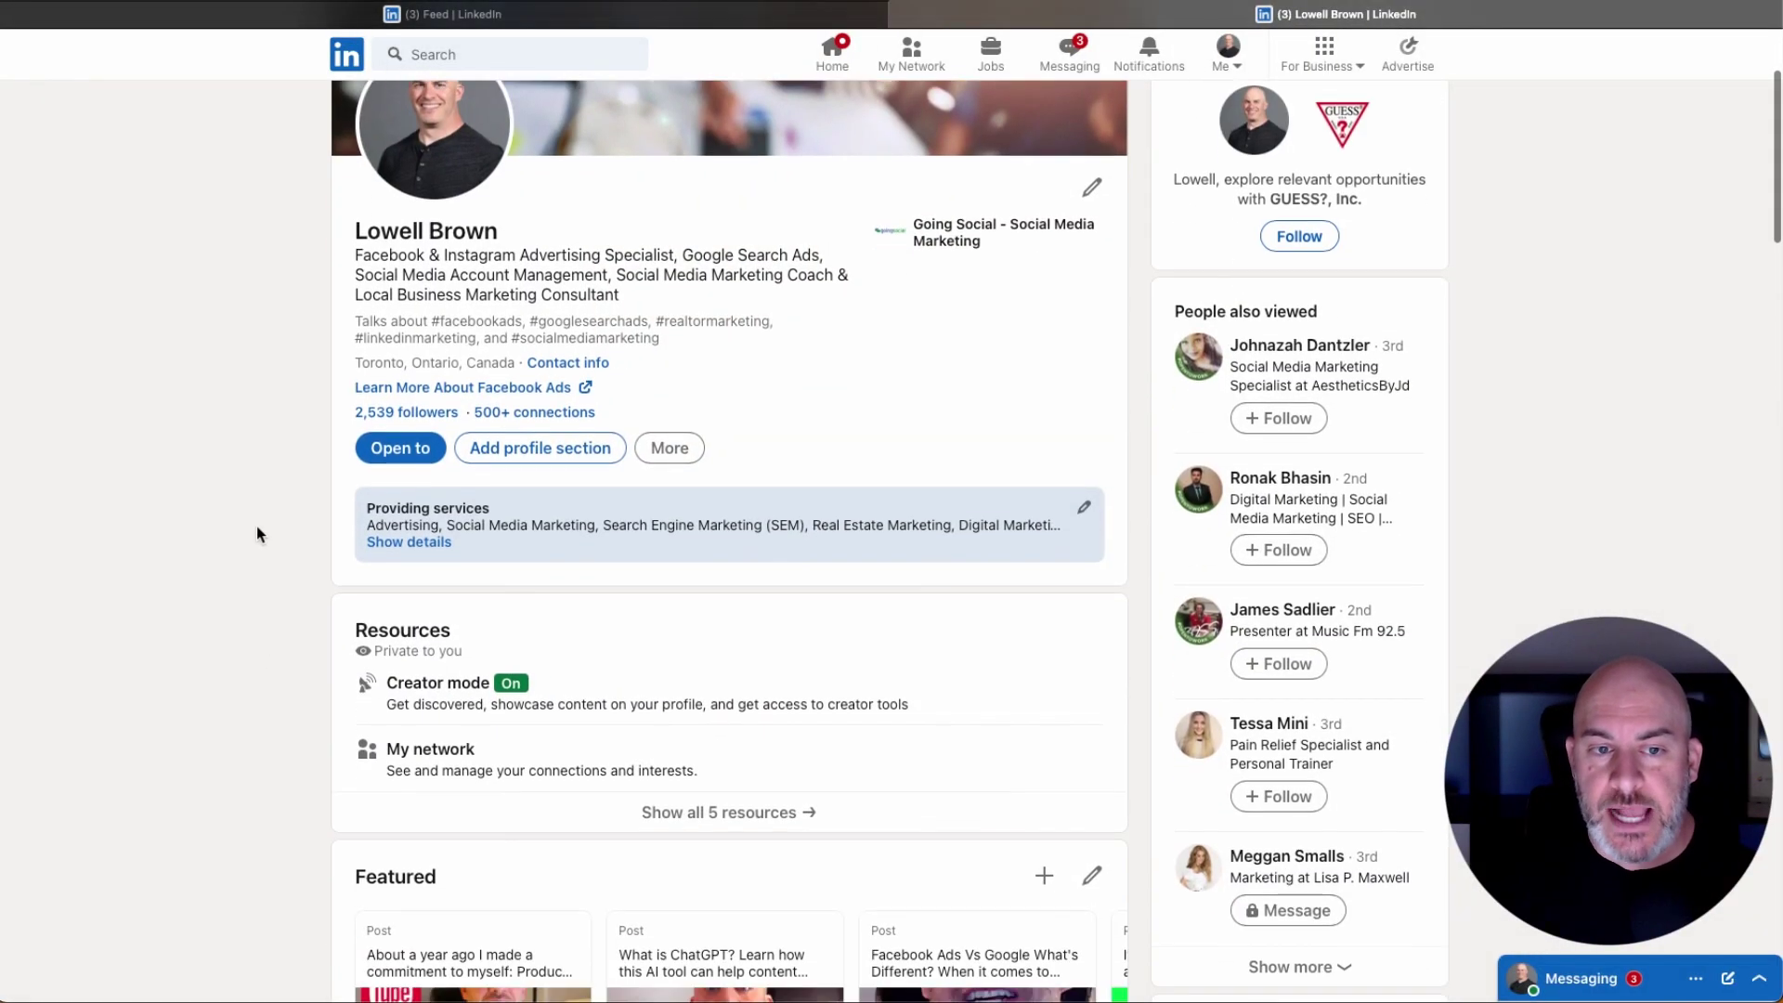
{"action": "scroll", "coordinate": [256, 526], "scroll_direction": "down", "scroll_amount": 5}
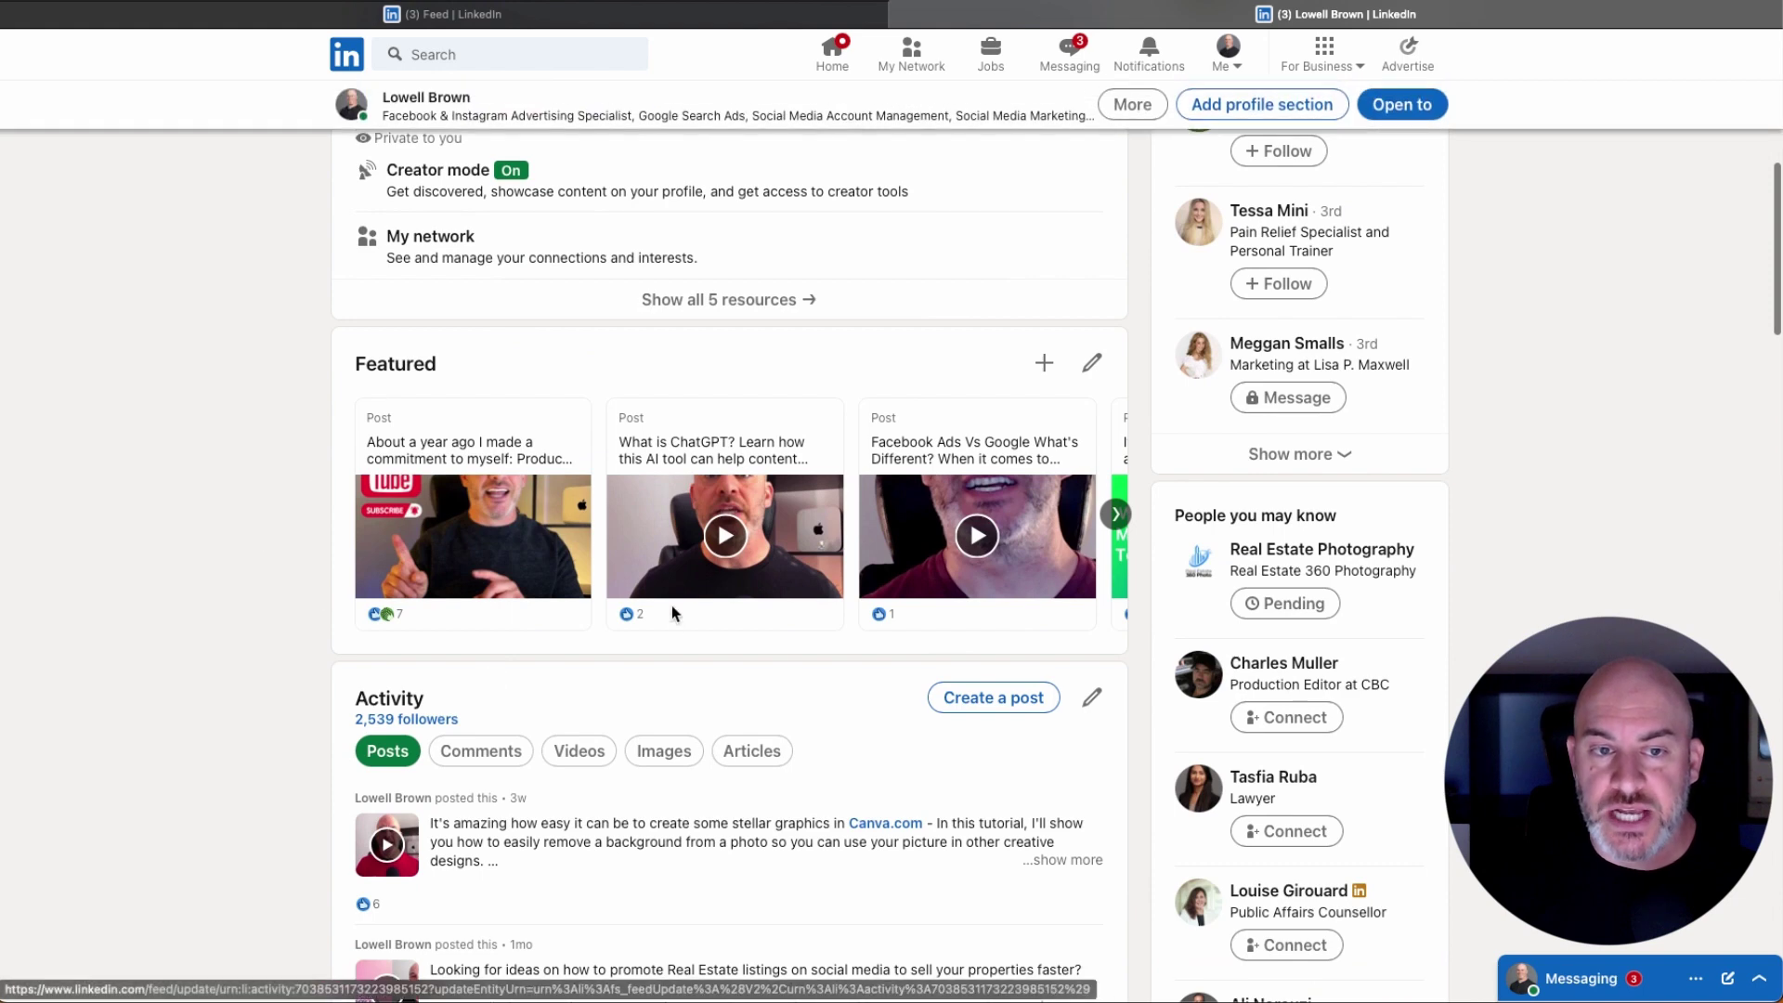
{"action": "left_click", "coordinate": [1044, 367]}
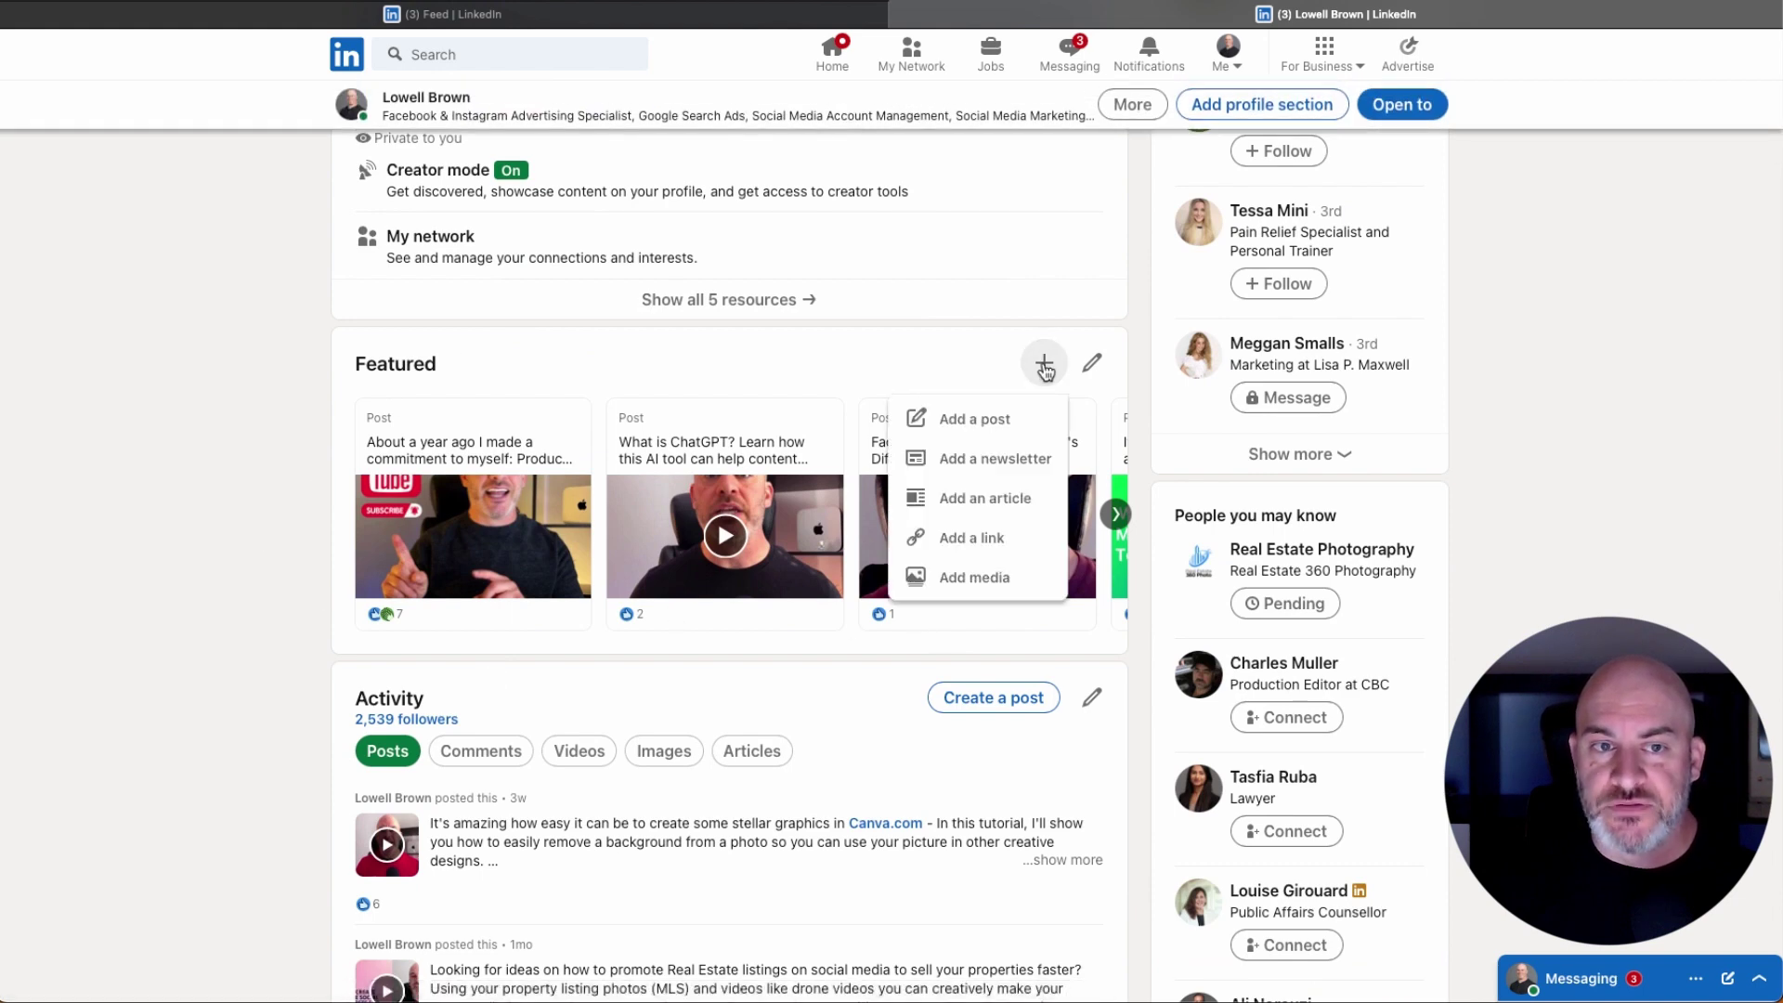
Feature the Canva background-removal video post through the Add a post picker
{"action": "left_click", "coordinate": [966, 427]}
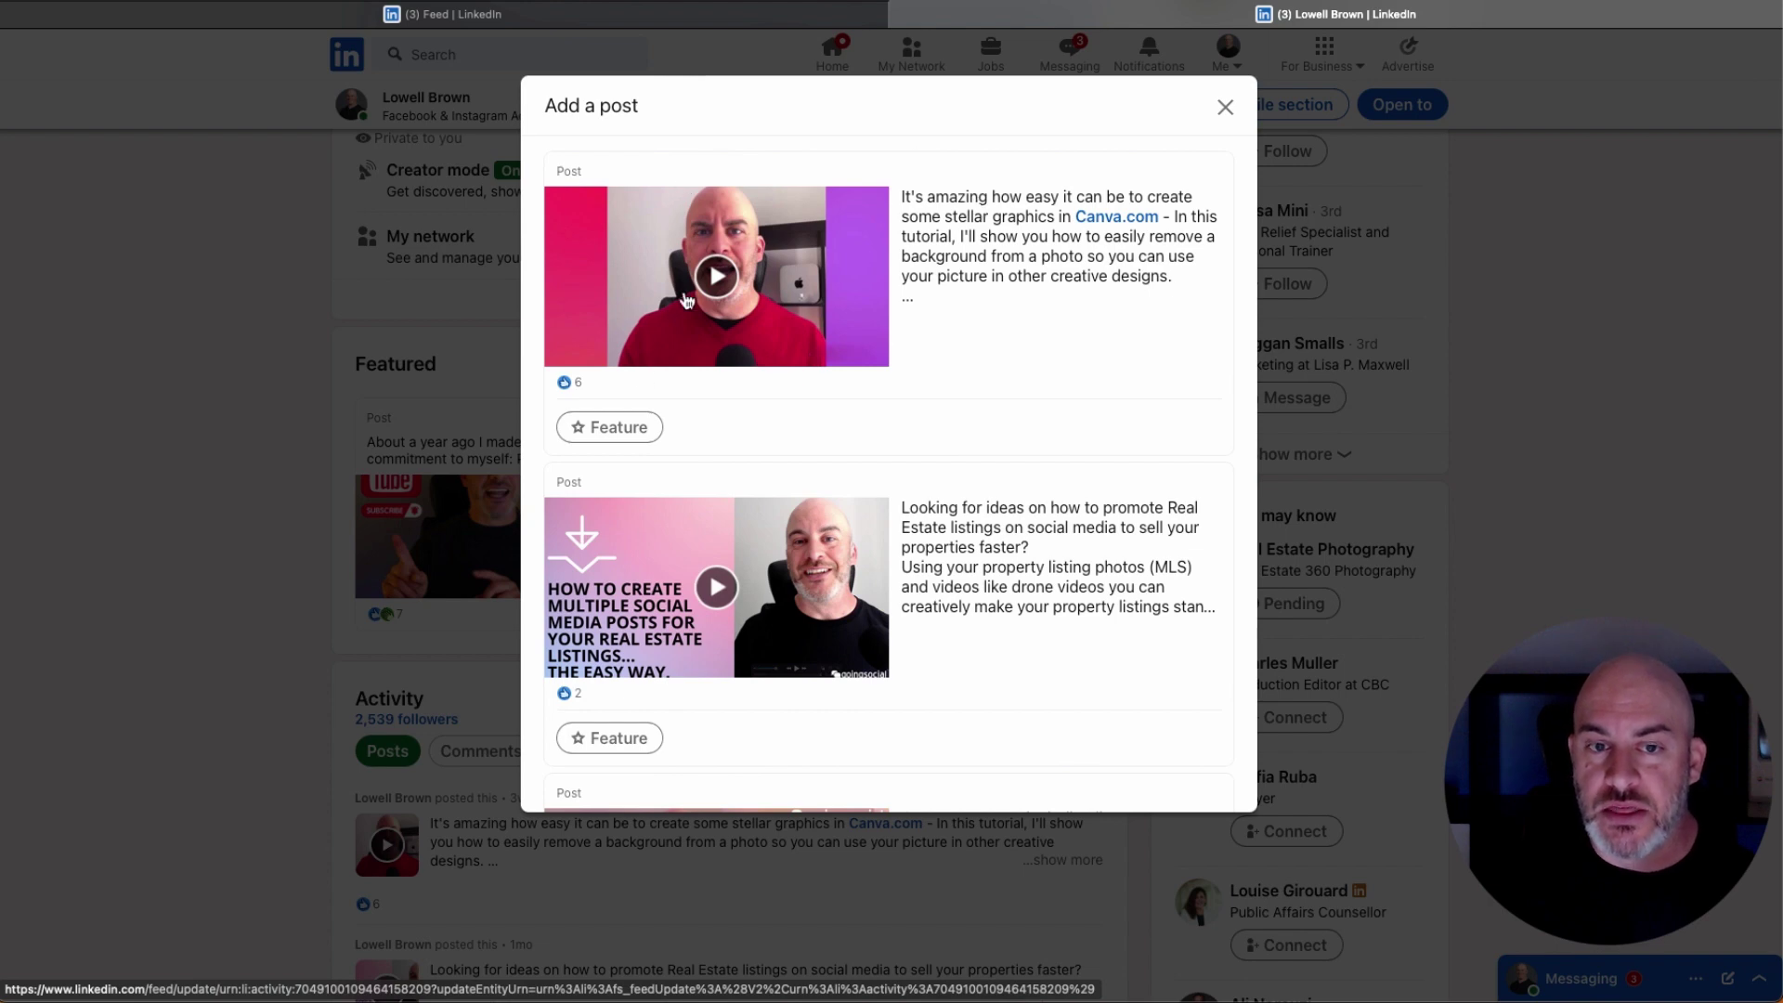
{"action": "left_click", "coordinate": [588, 429]}
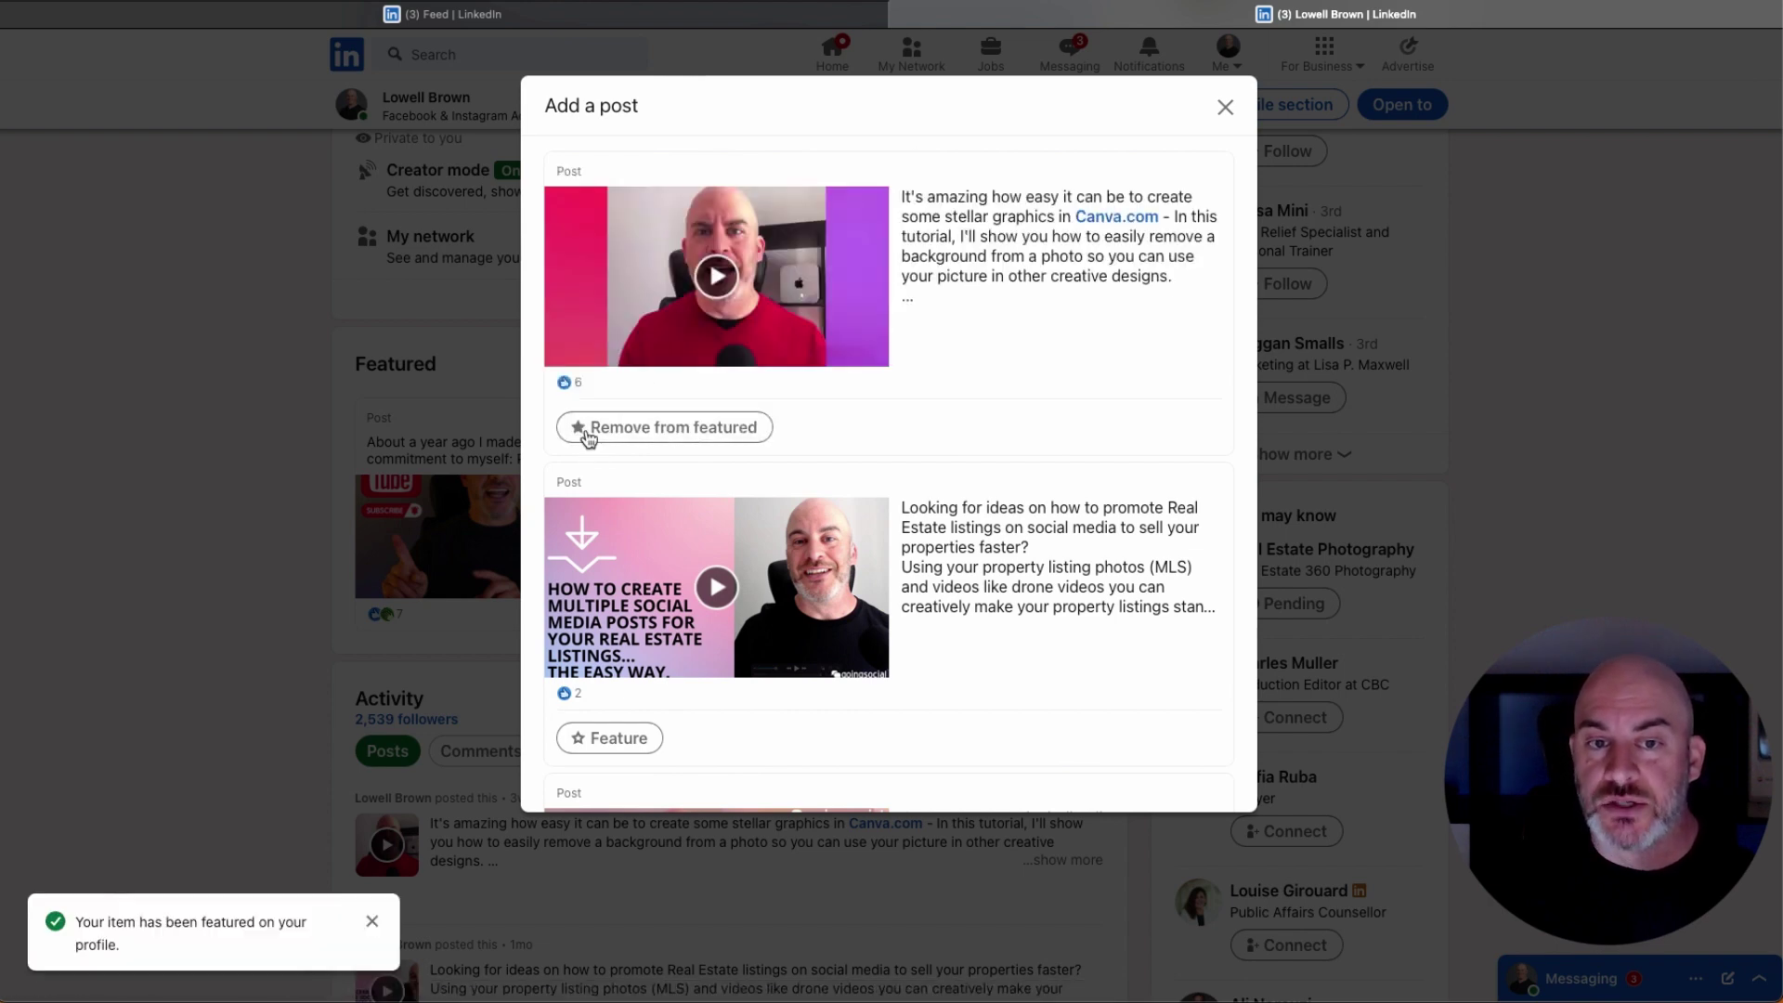
{"action": "left_click", "coordinate": [1225, 109]}
{"action": "left_click", "coordinate": [1041, 373]}
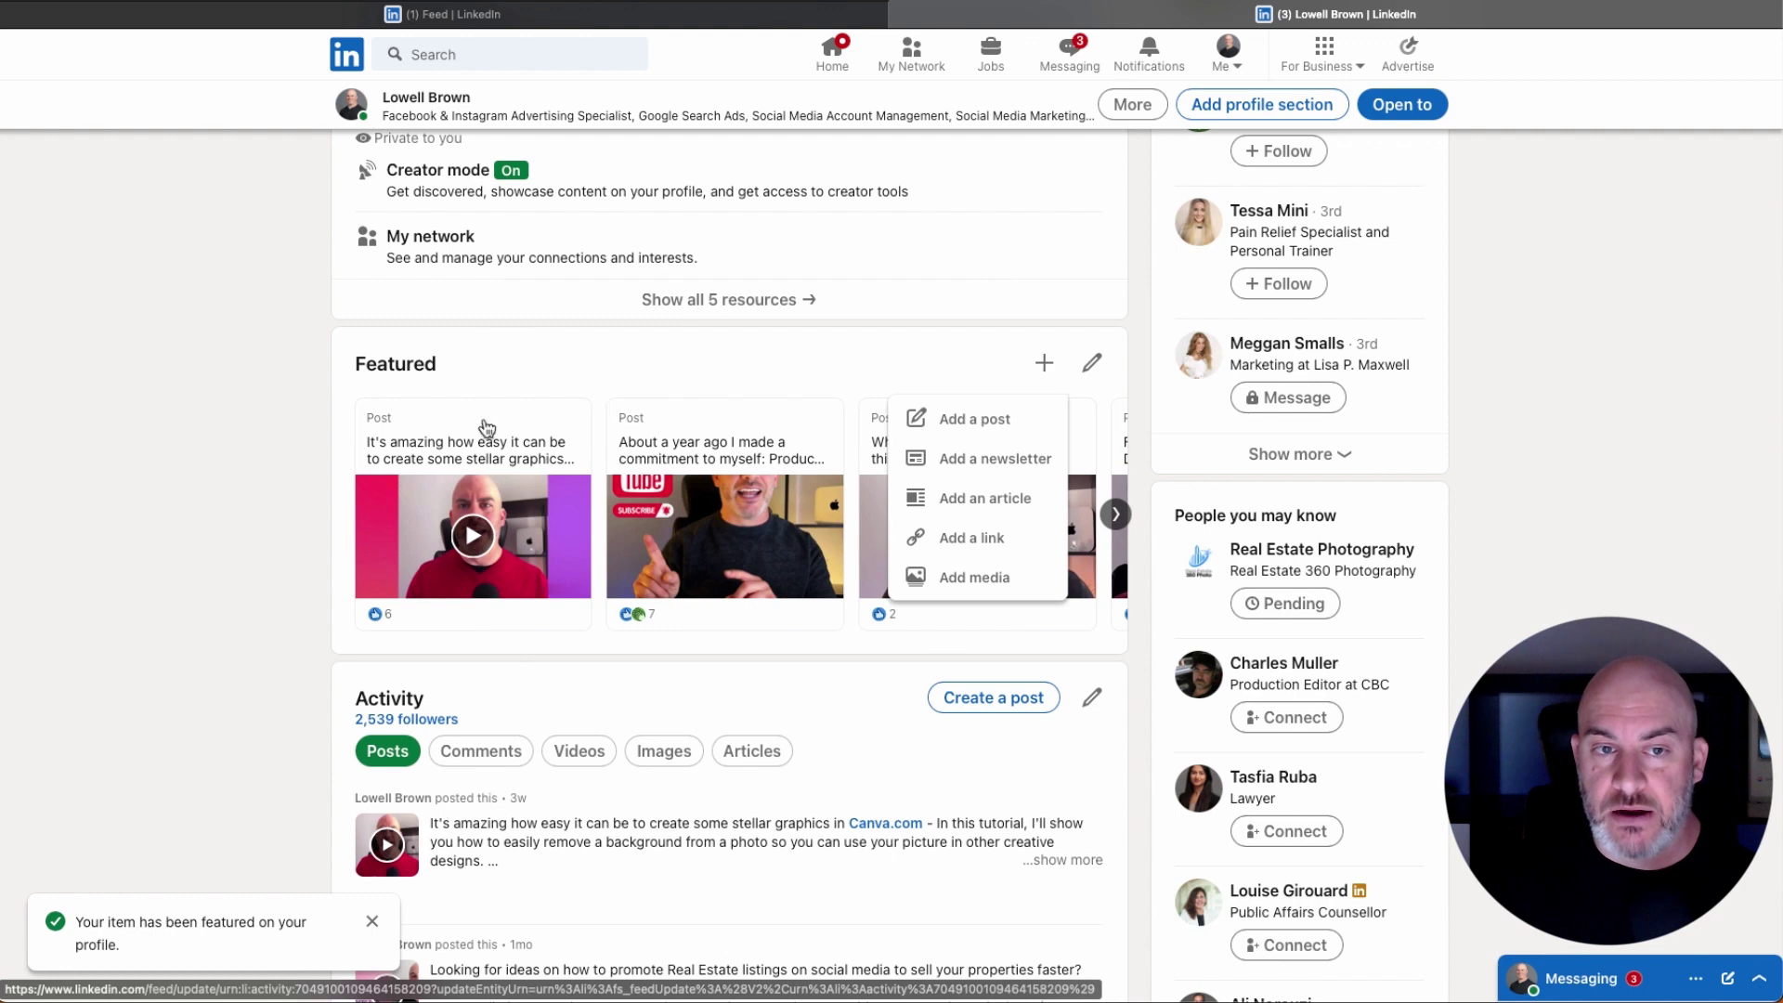
{"action": "left_click", "coordinate": [986, 461]}
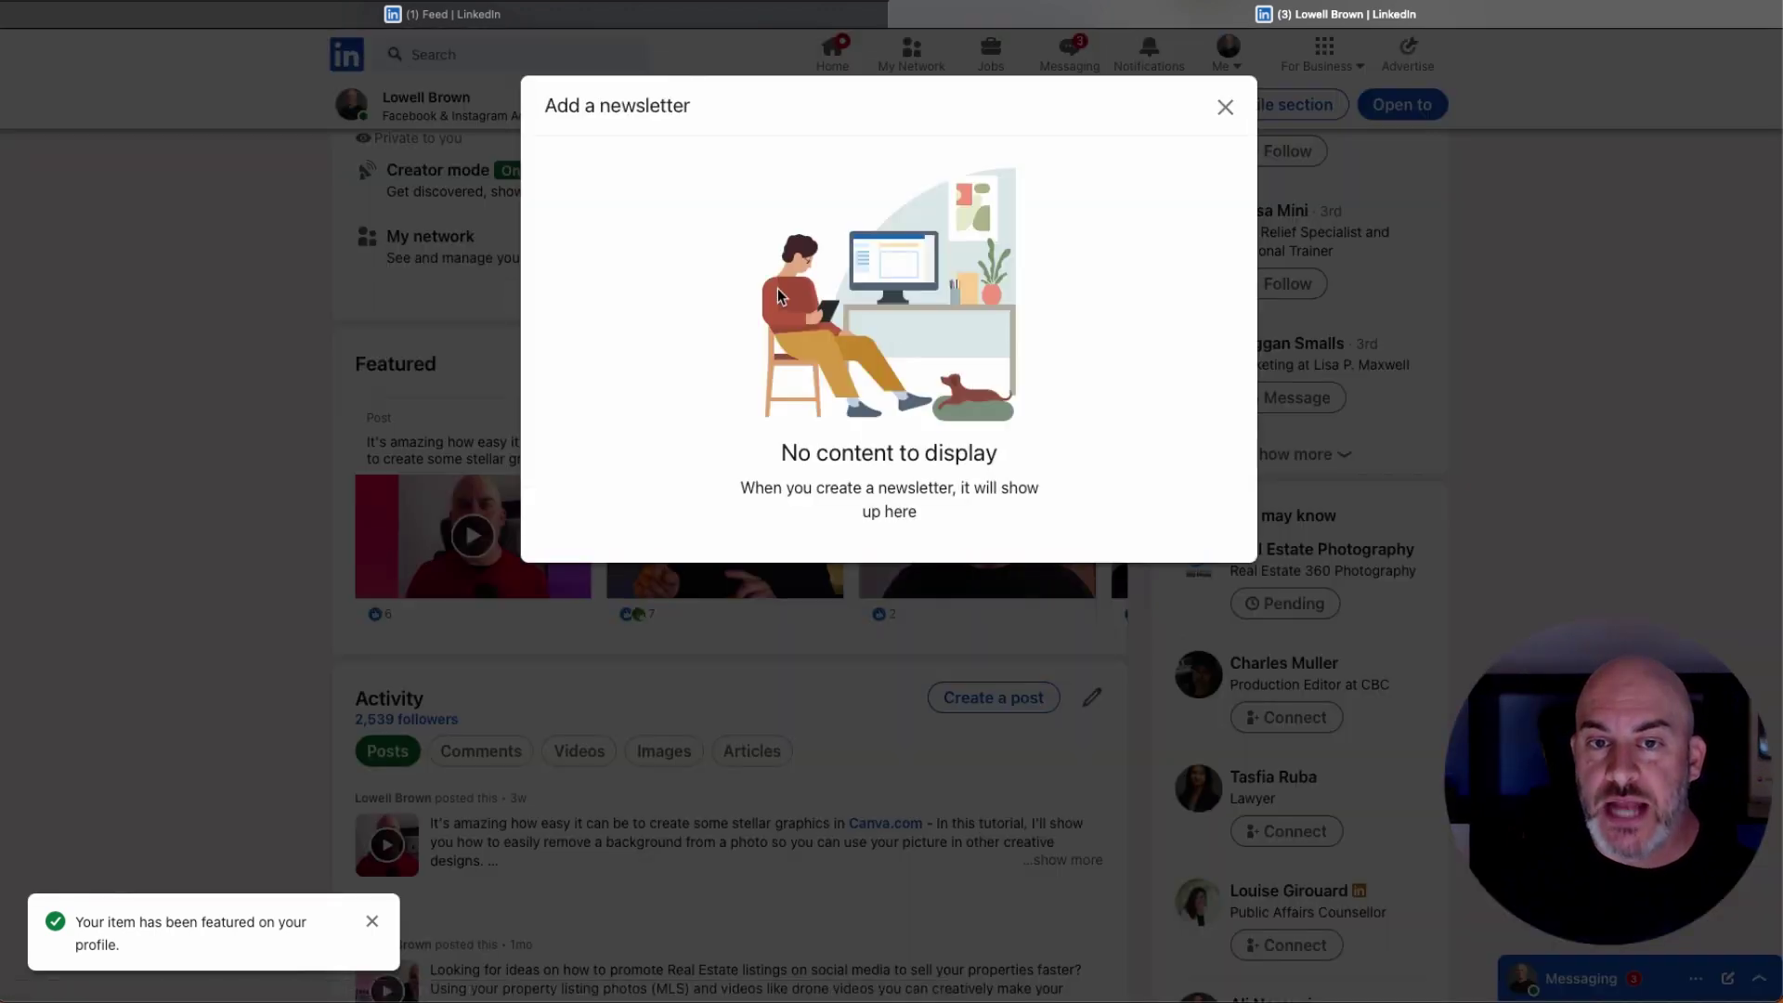
{"action": "left_click", "coordinate": [1226, 108]}
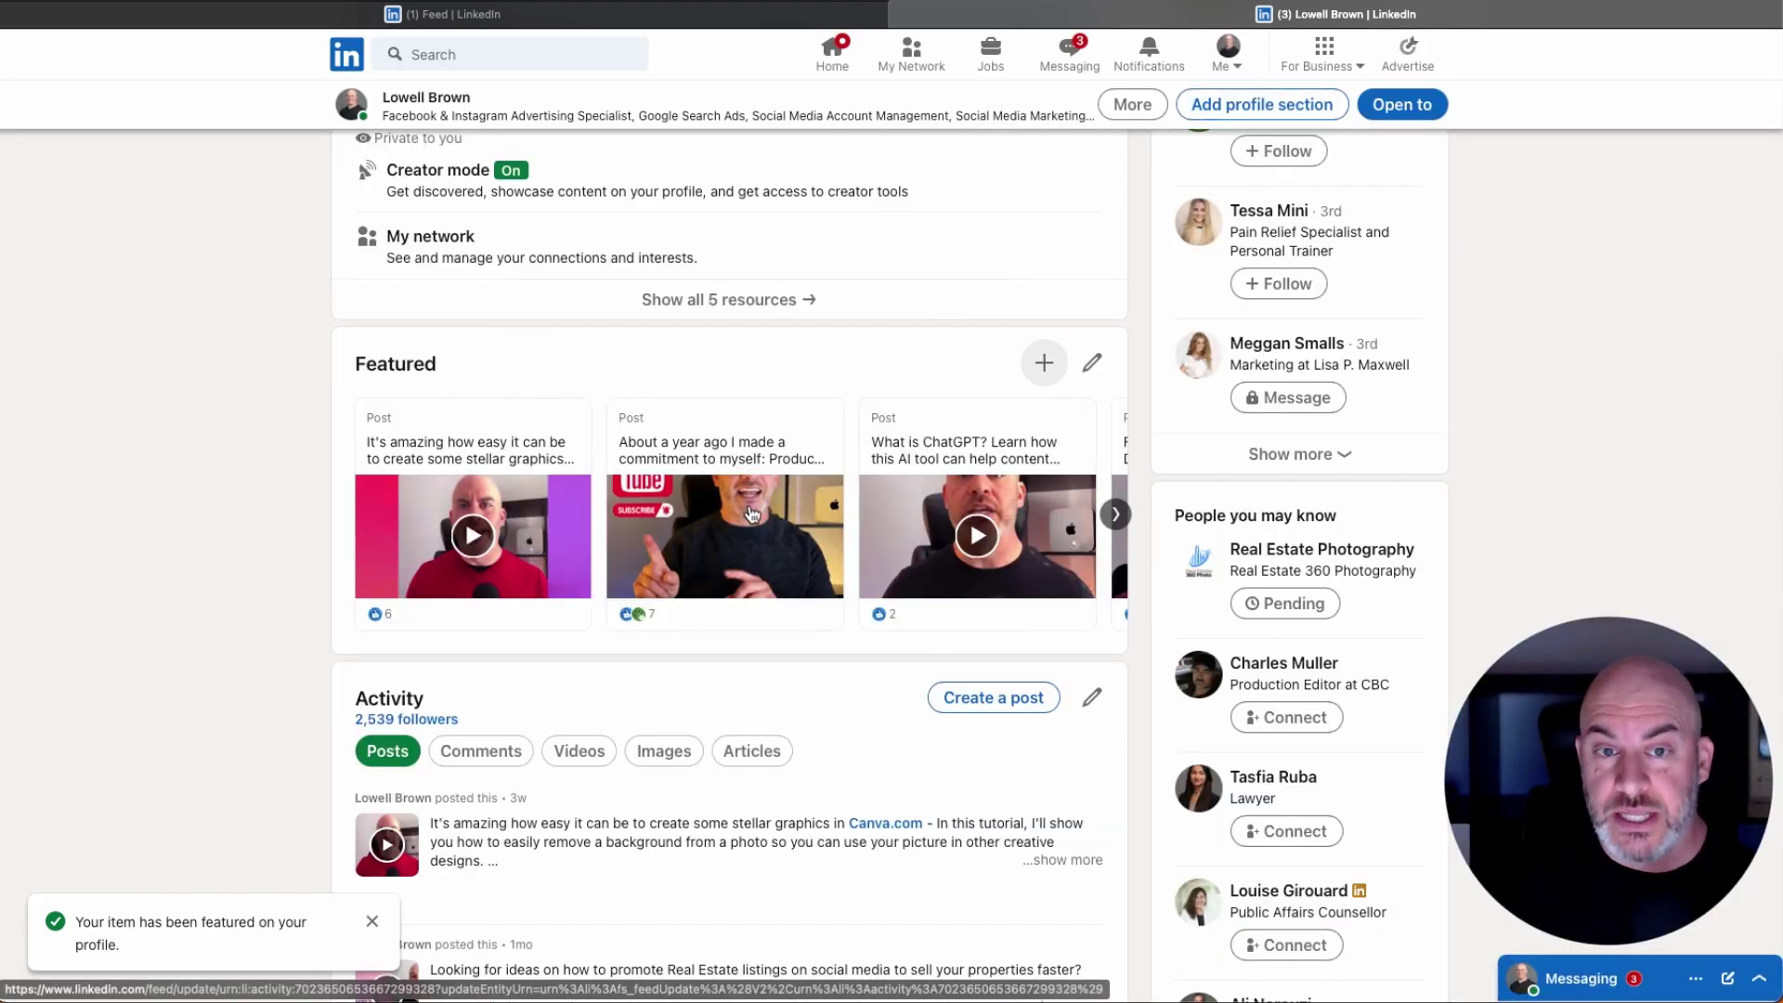
Browse the Add an article picker, then close it without featuring any article
{"action": "left_click", "coordinate": [1048, 367]}
{"action": "left_click", "coordinate": [988, 510]}
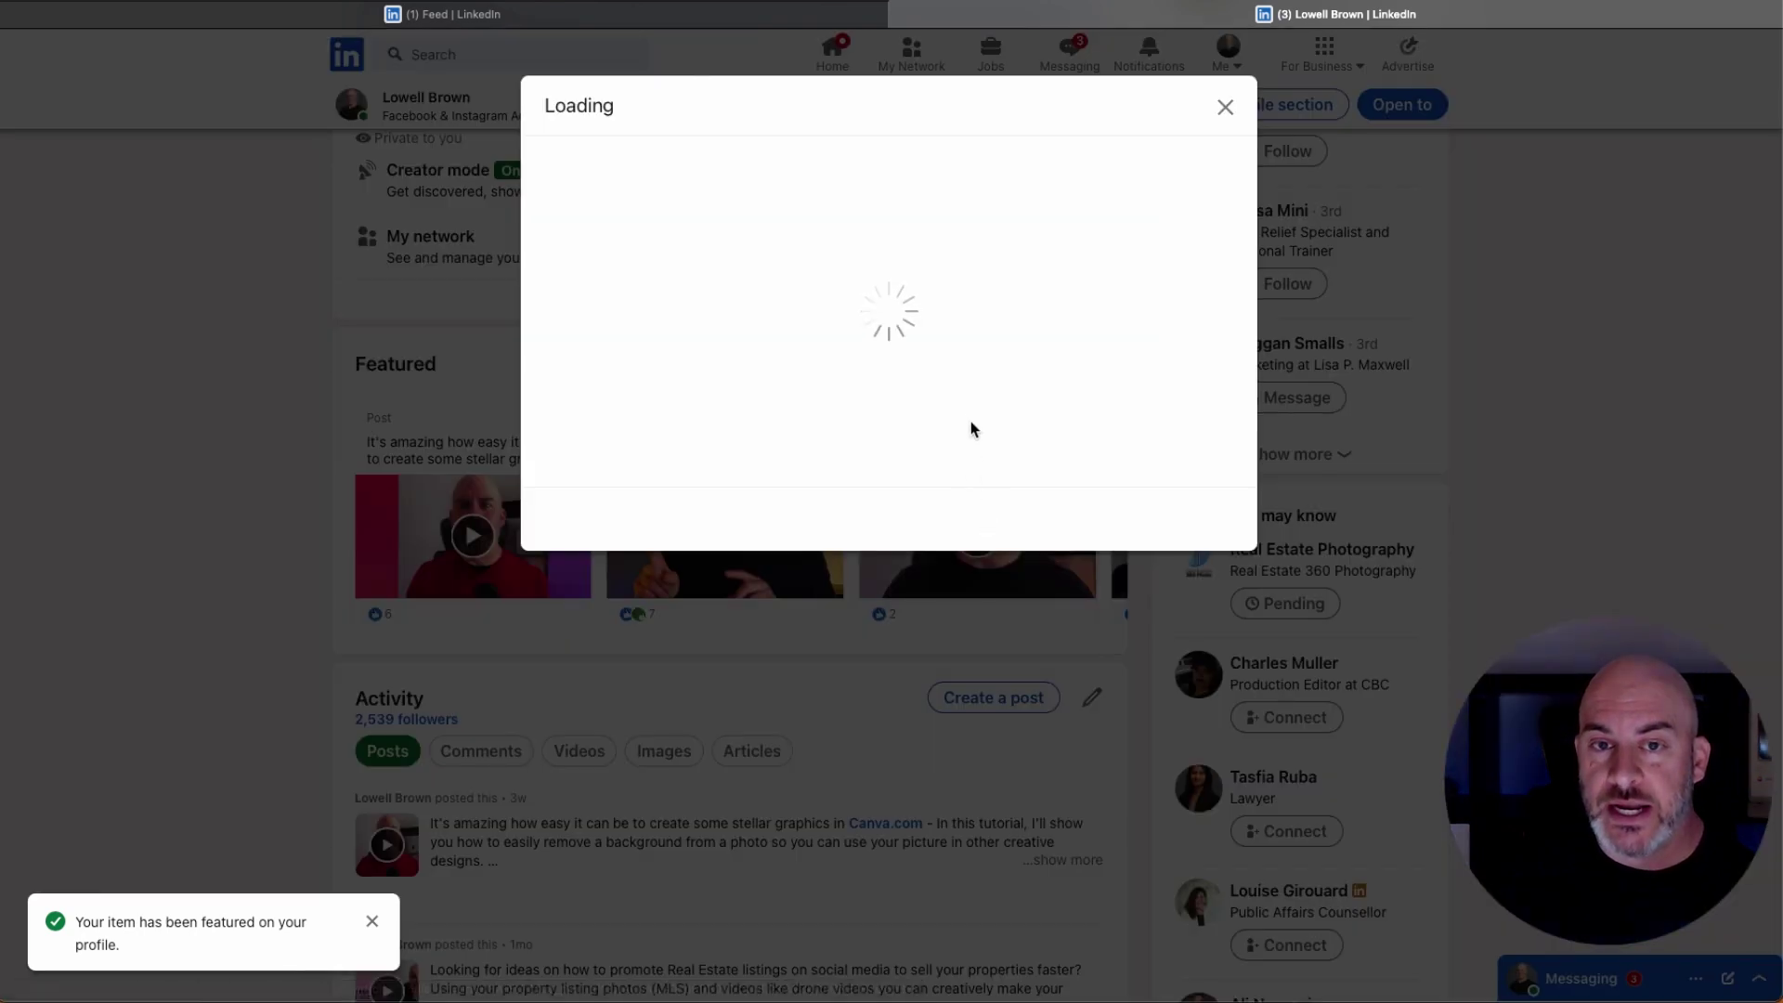
{"action": "scroll", "coordinate": [782, 391], "scroll_direction": "down", "scroll_amount": 10}
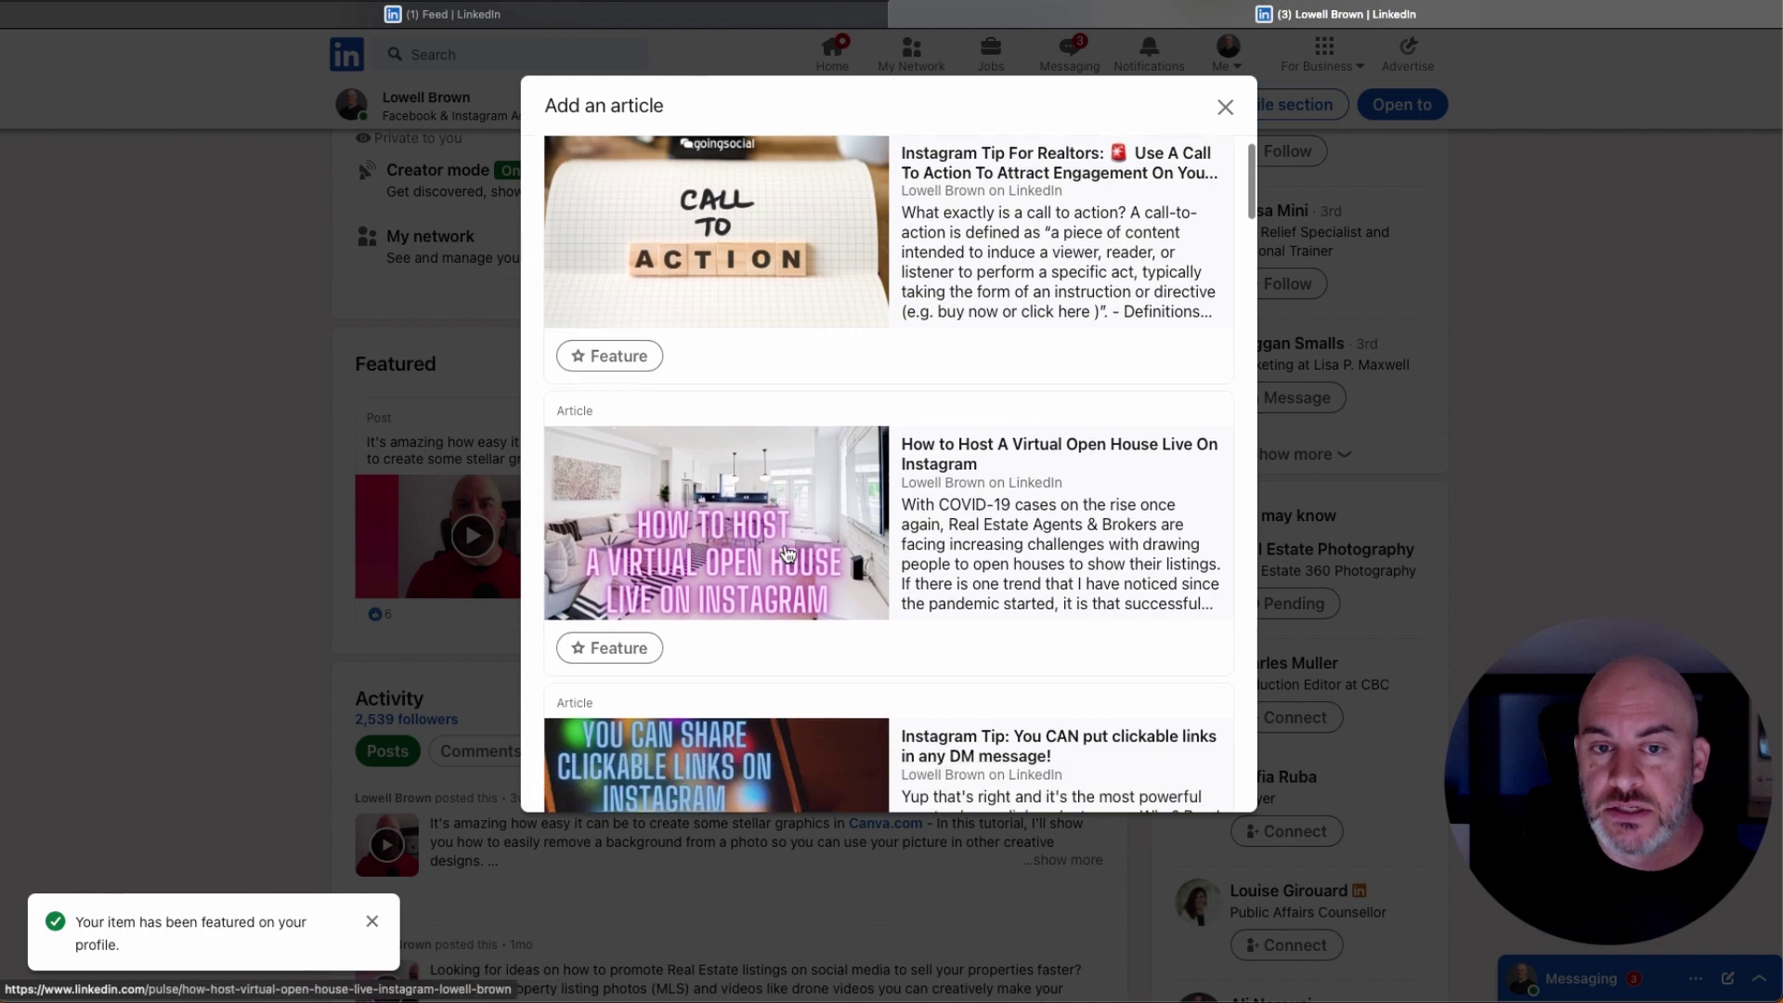
{"action": "scroll", "coordinate": [786, 554], "scroll_direction": "down", "scroll_amount": 3}
{"action": "scroll", "coordinate": [786, 555], "scroll_direction": "up", "scroll_amount": 12}
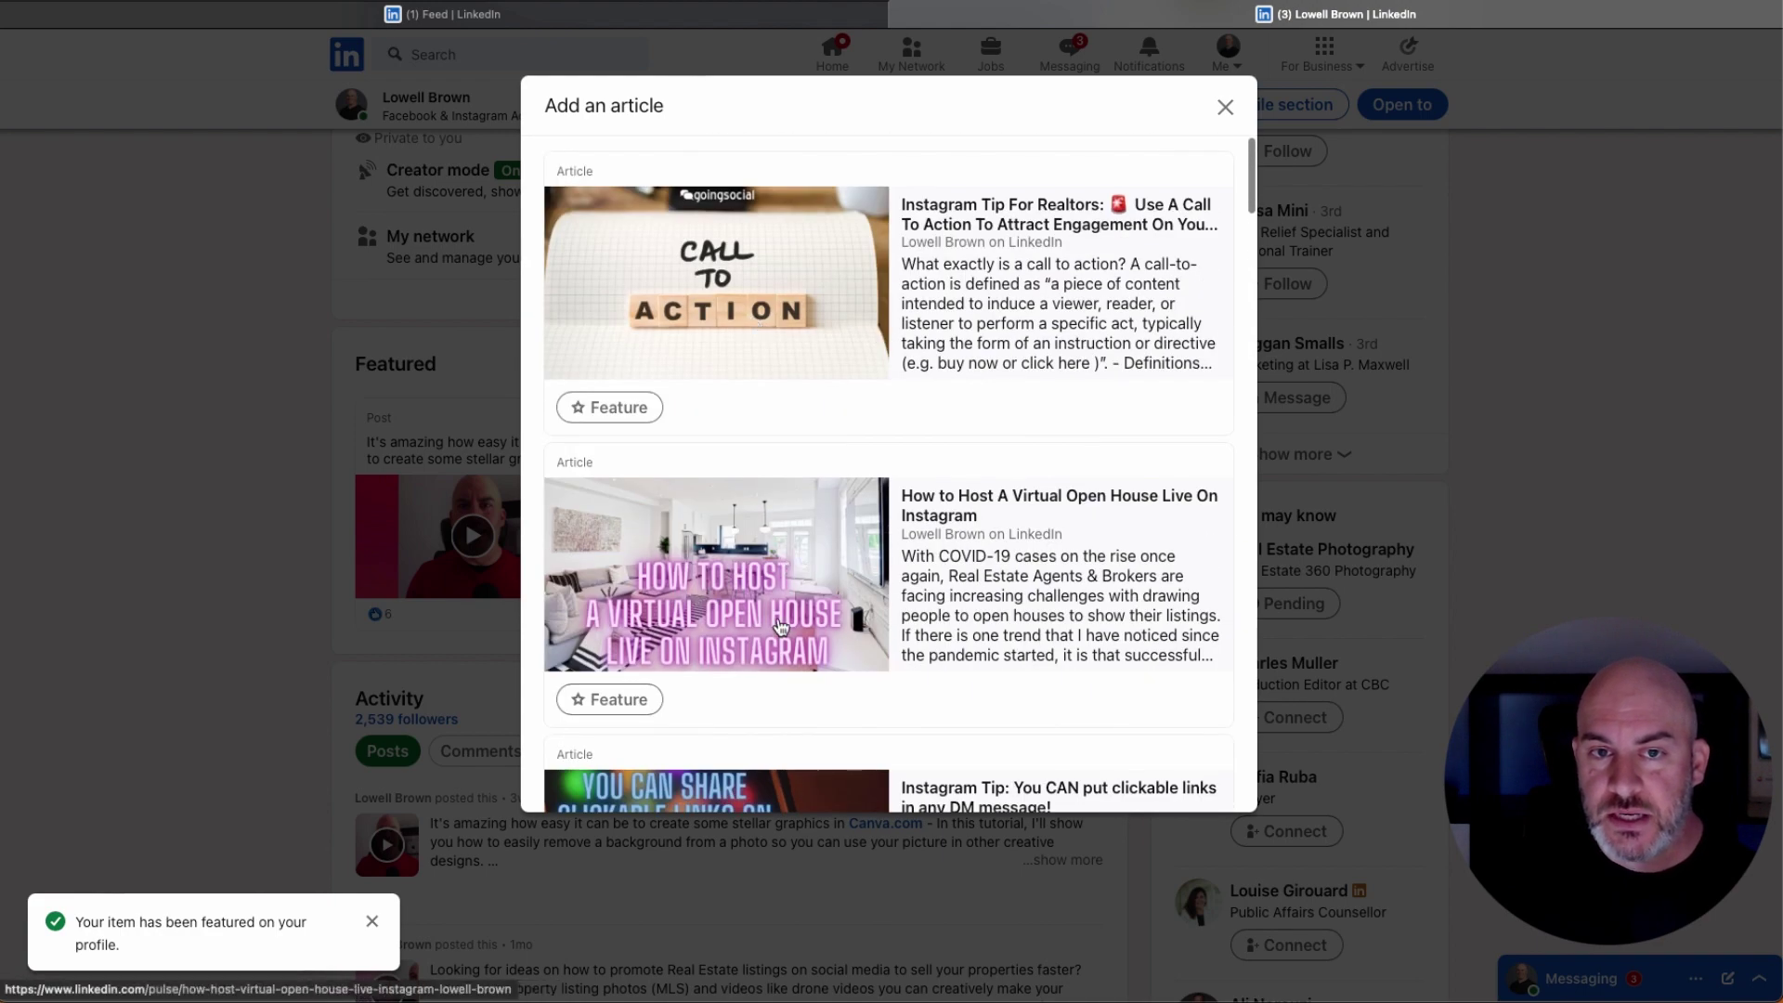
{"action": "left_click", "coordinate": [1225, 106]}
{"action": "left_click", "coordinate": [1043, 362]}
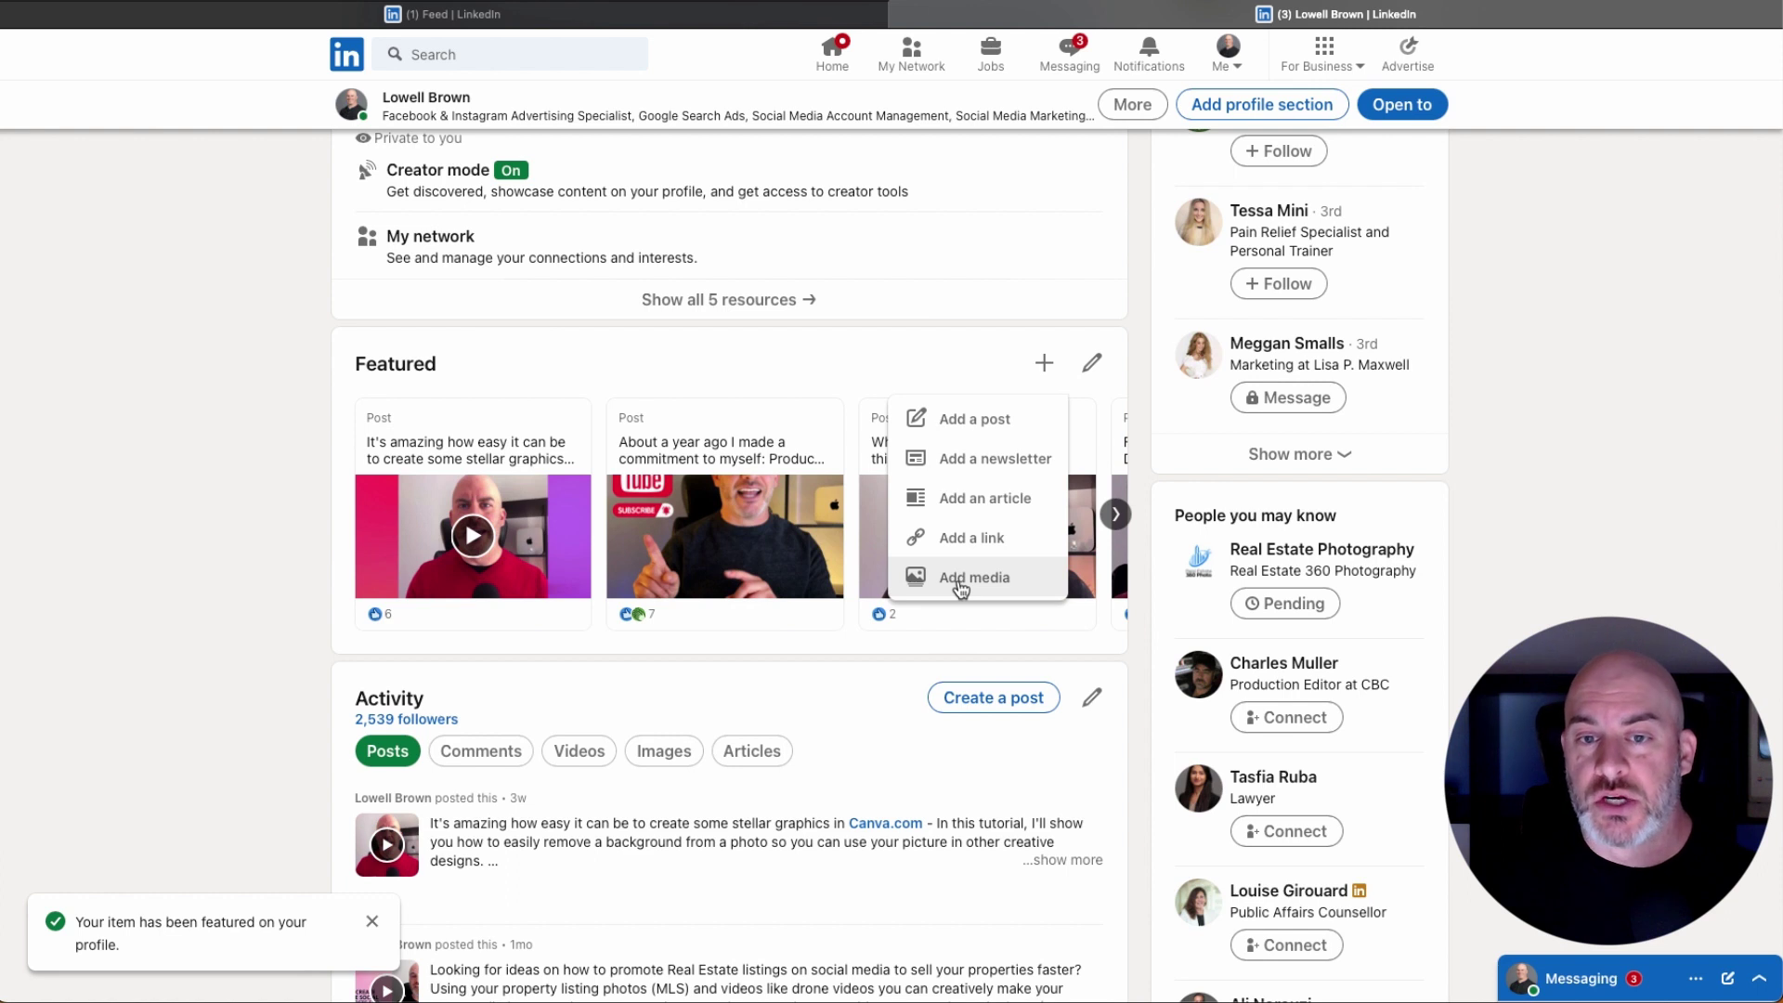
{"action": "left_click", "coordinate": [936, 375]}
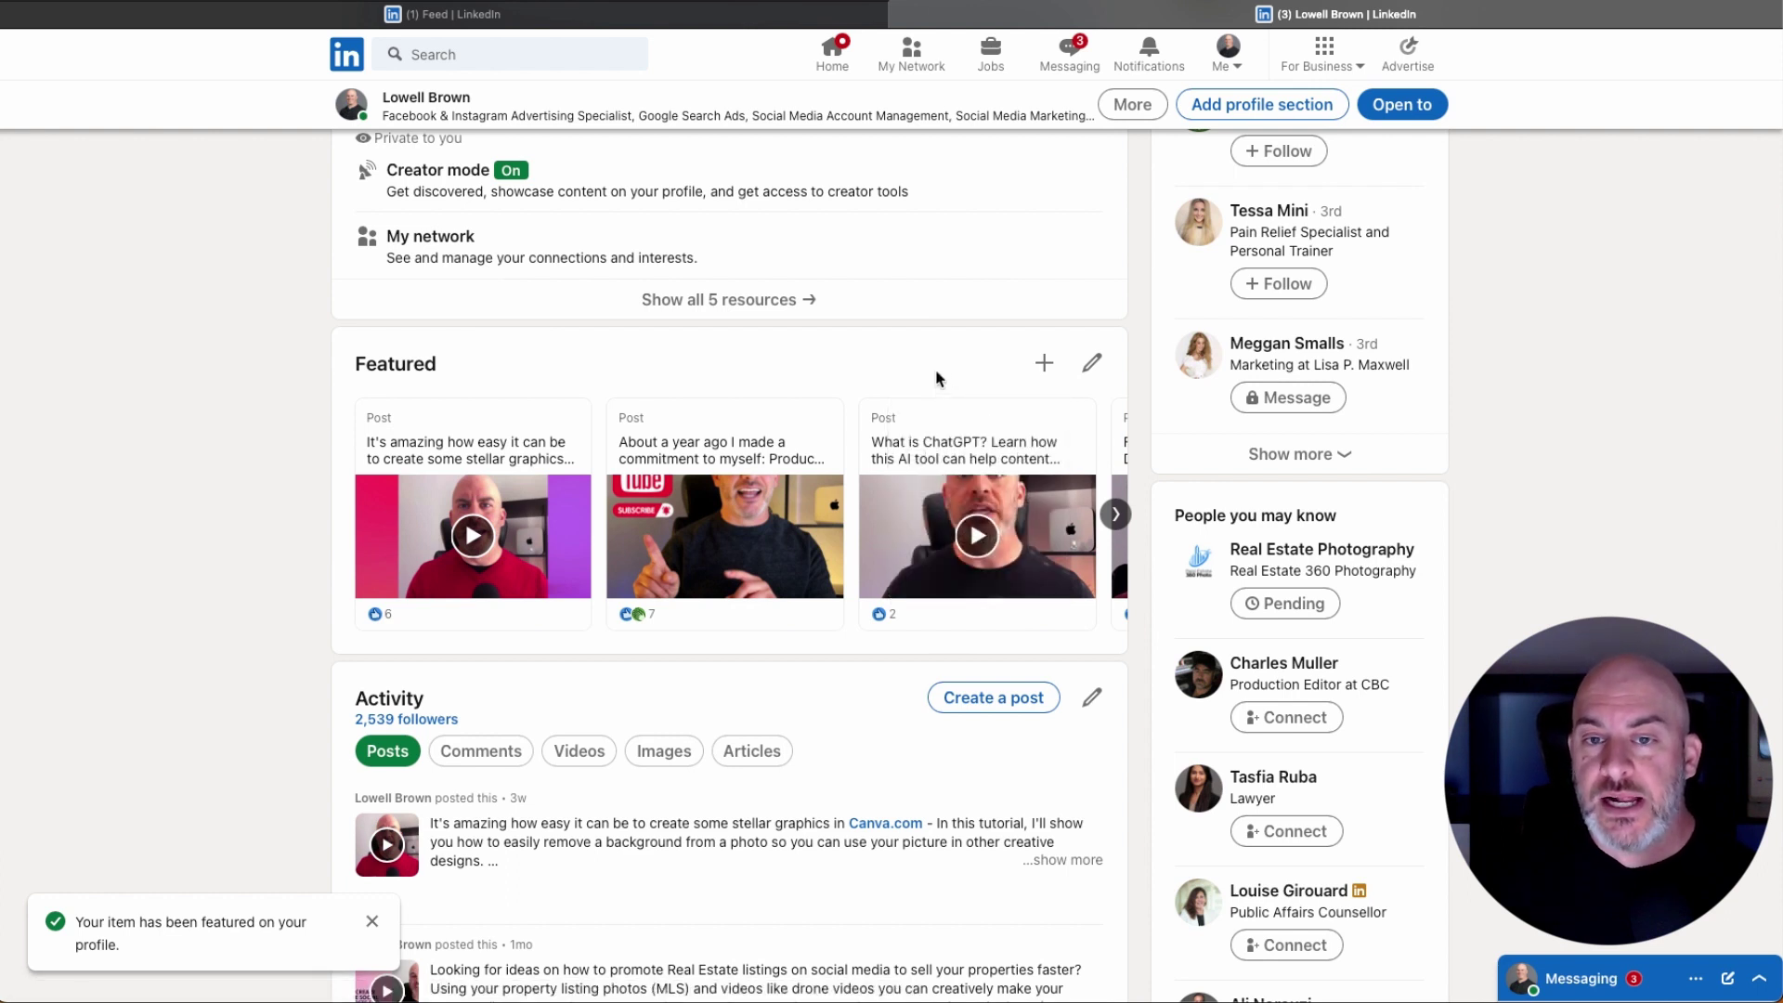
{"action": "left_click", "coordinate": [1116, 515]}
{"action": "left_click", "coordinate": [1116, 515]}
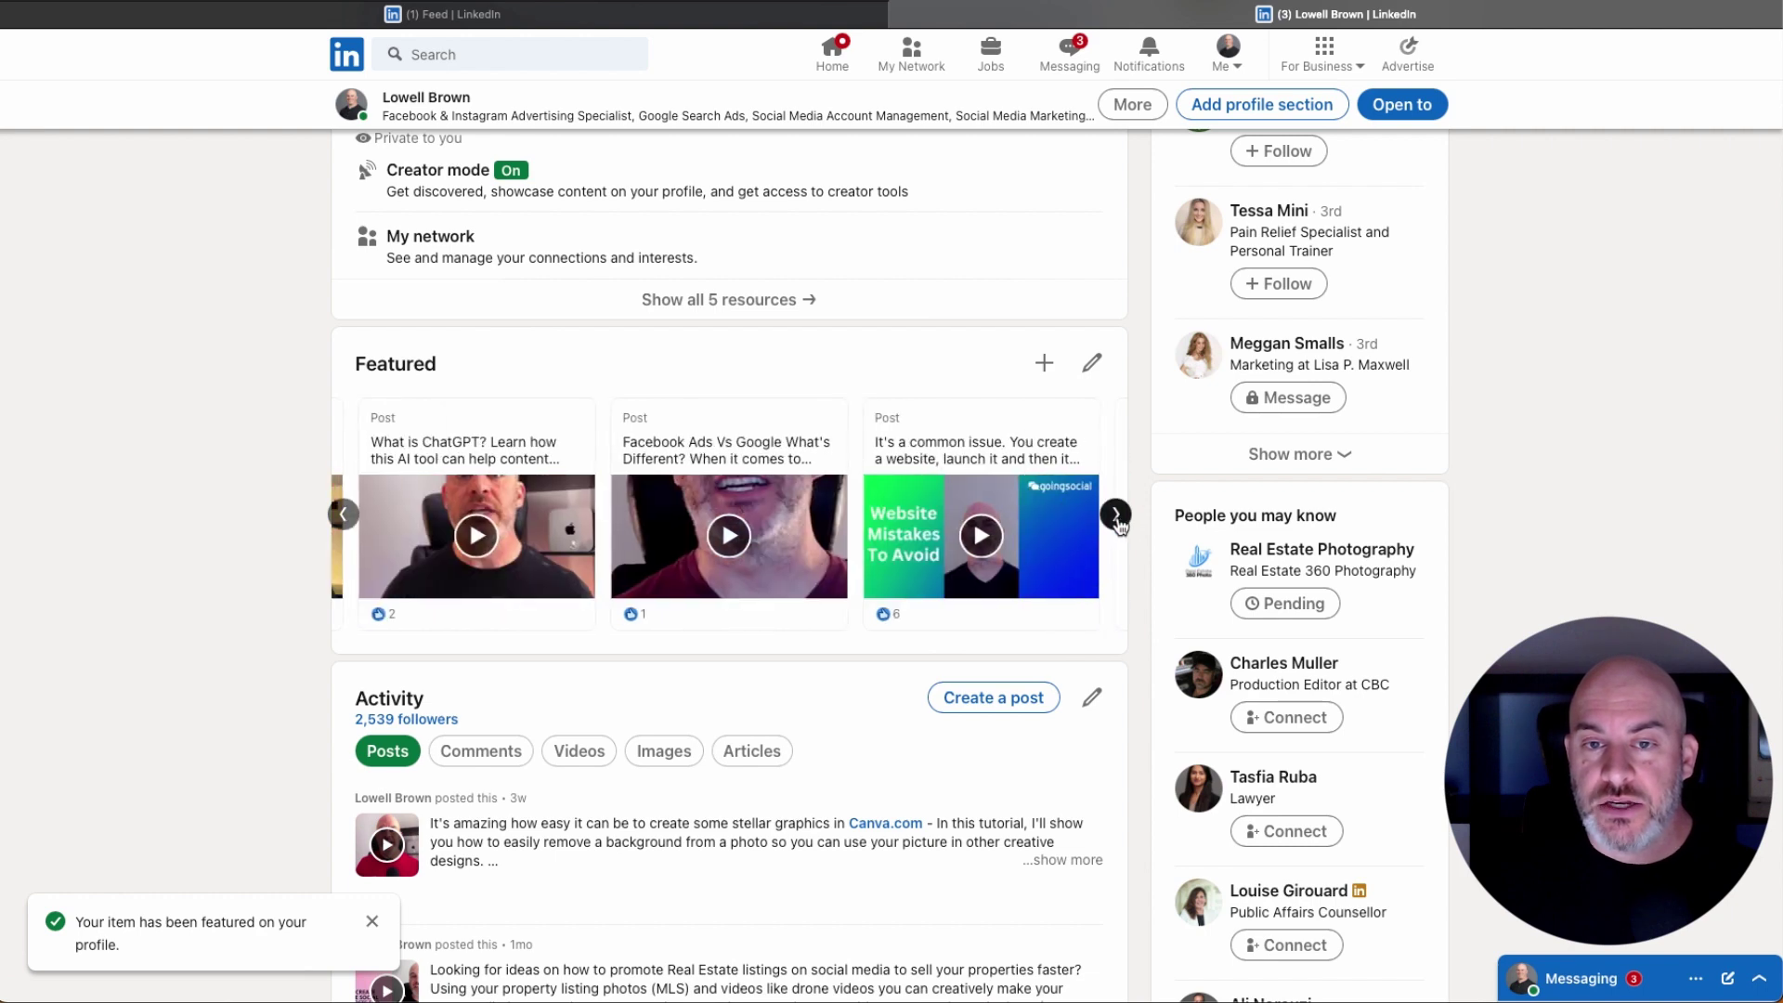
{"action": "left_click", "coordinate": [344, 519]}
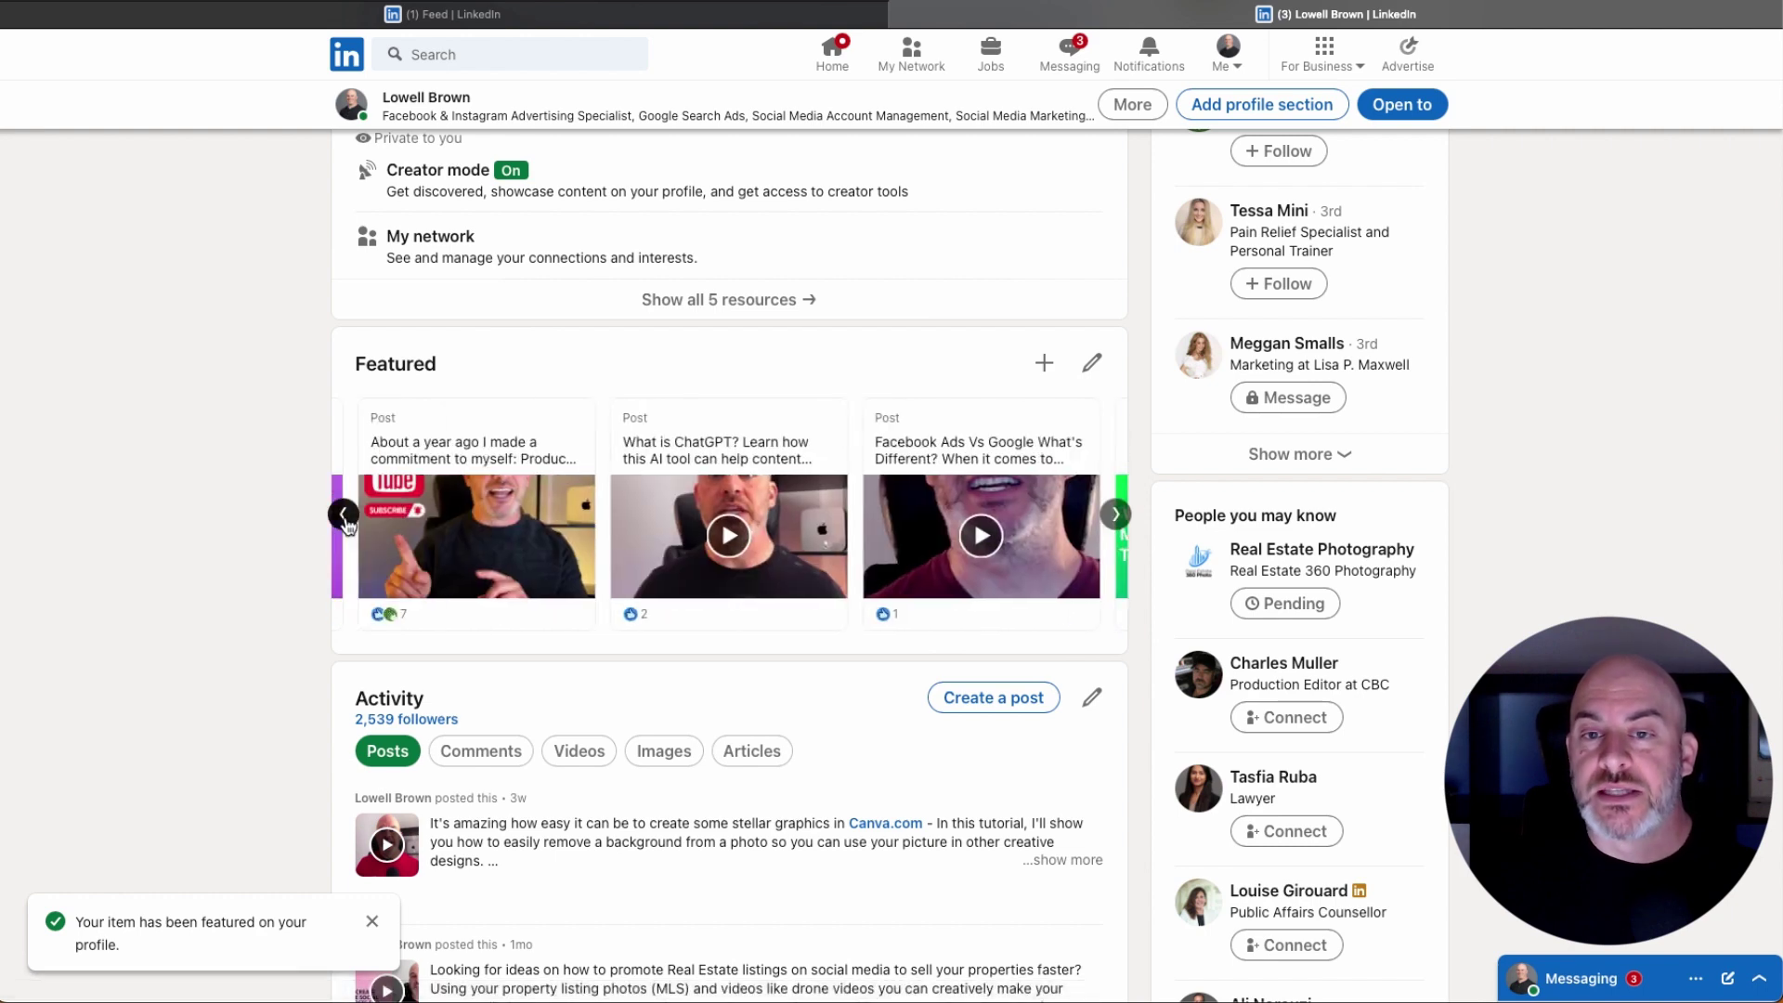
{"action": "left_click", "coordinate": [345, 517]}
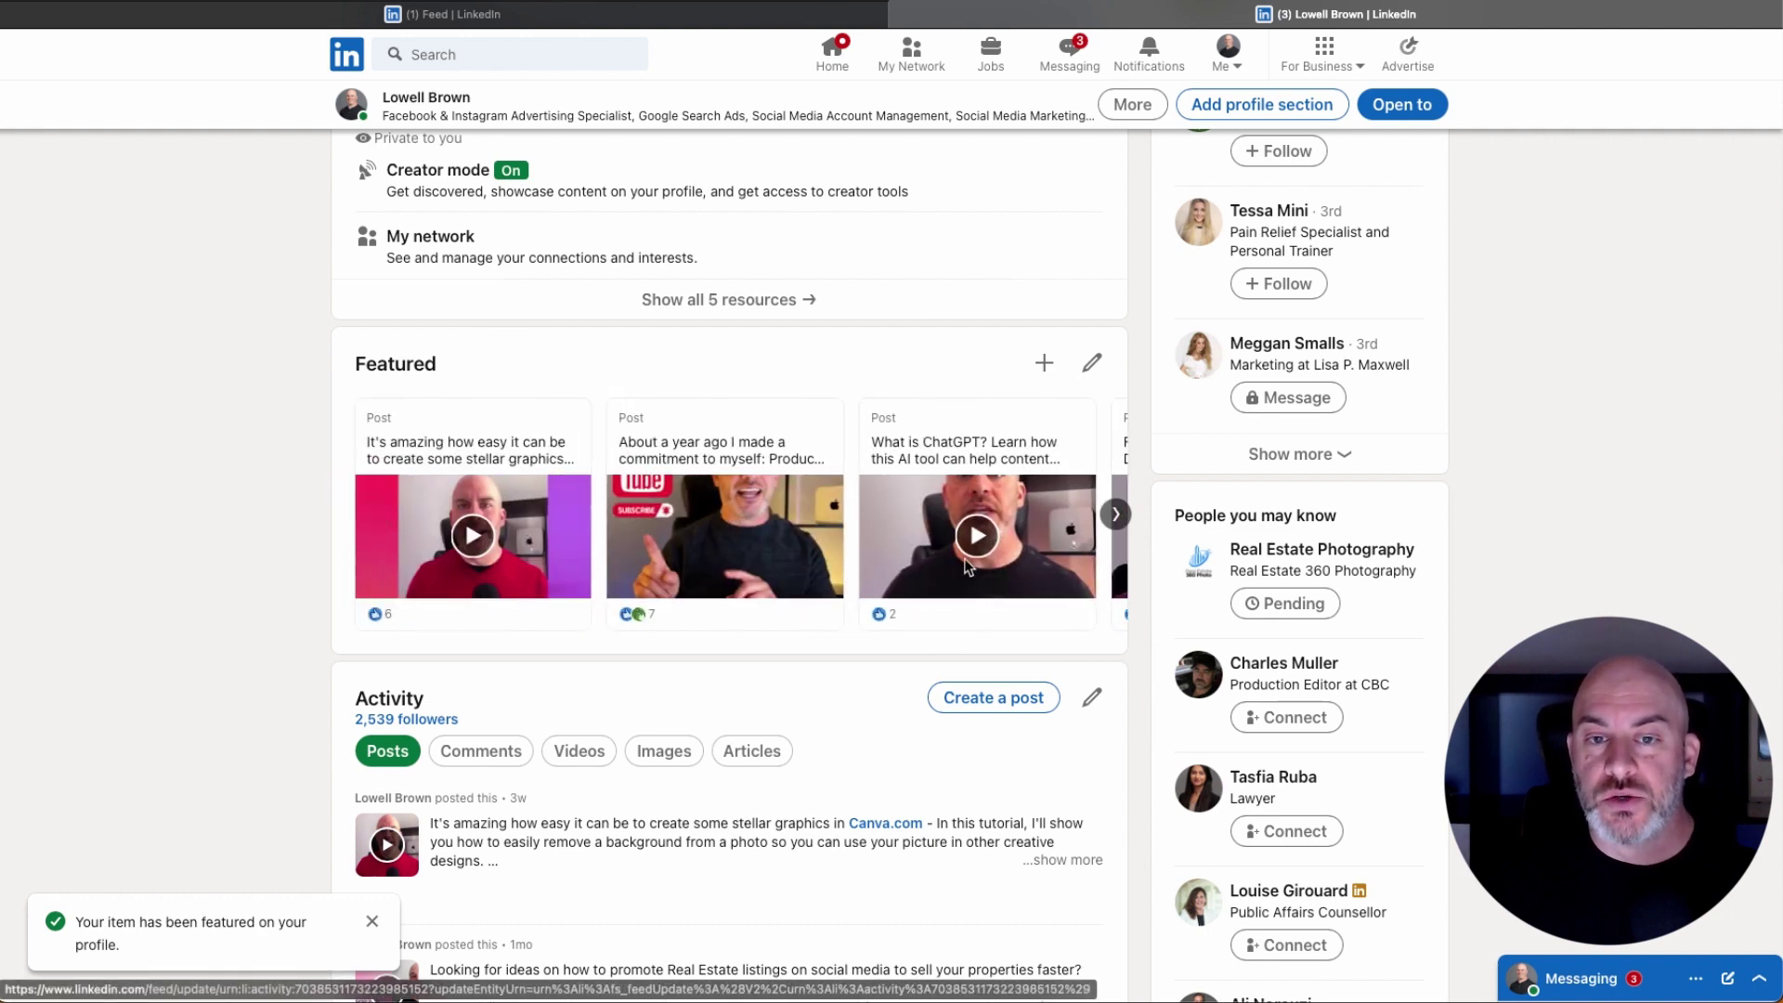
In the Featured Reorder view, drag the 'About a year ago' post above the Canva graphics post
{"action": "left_click", "coordinate": [1092, 368]}
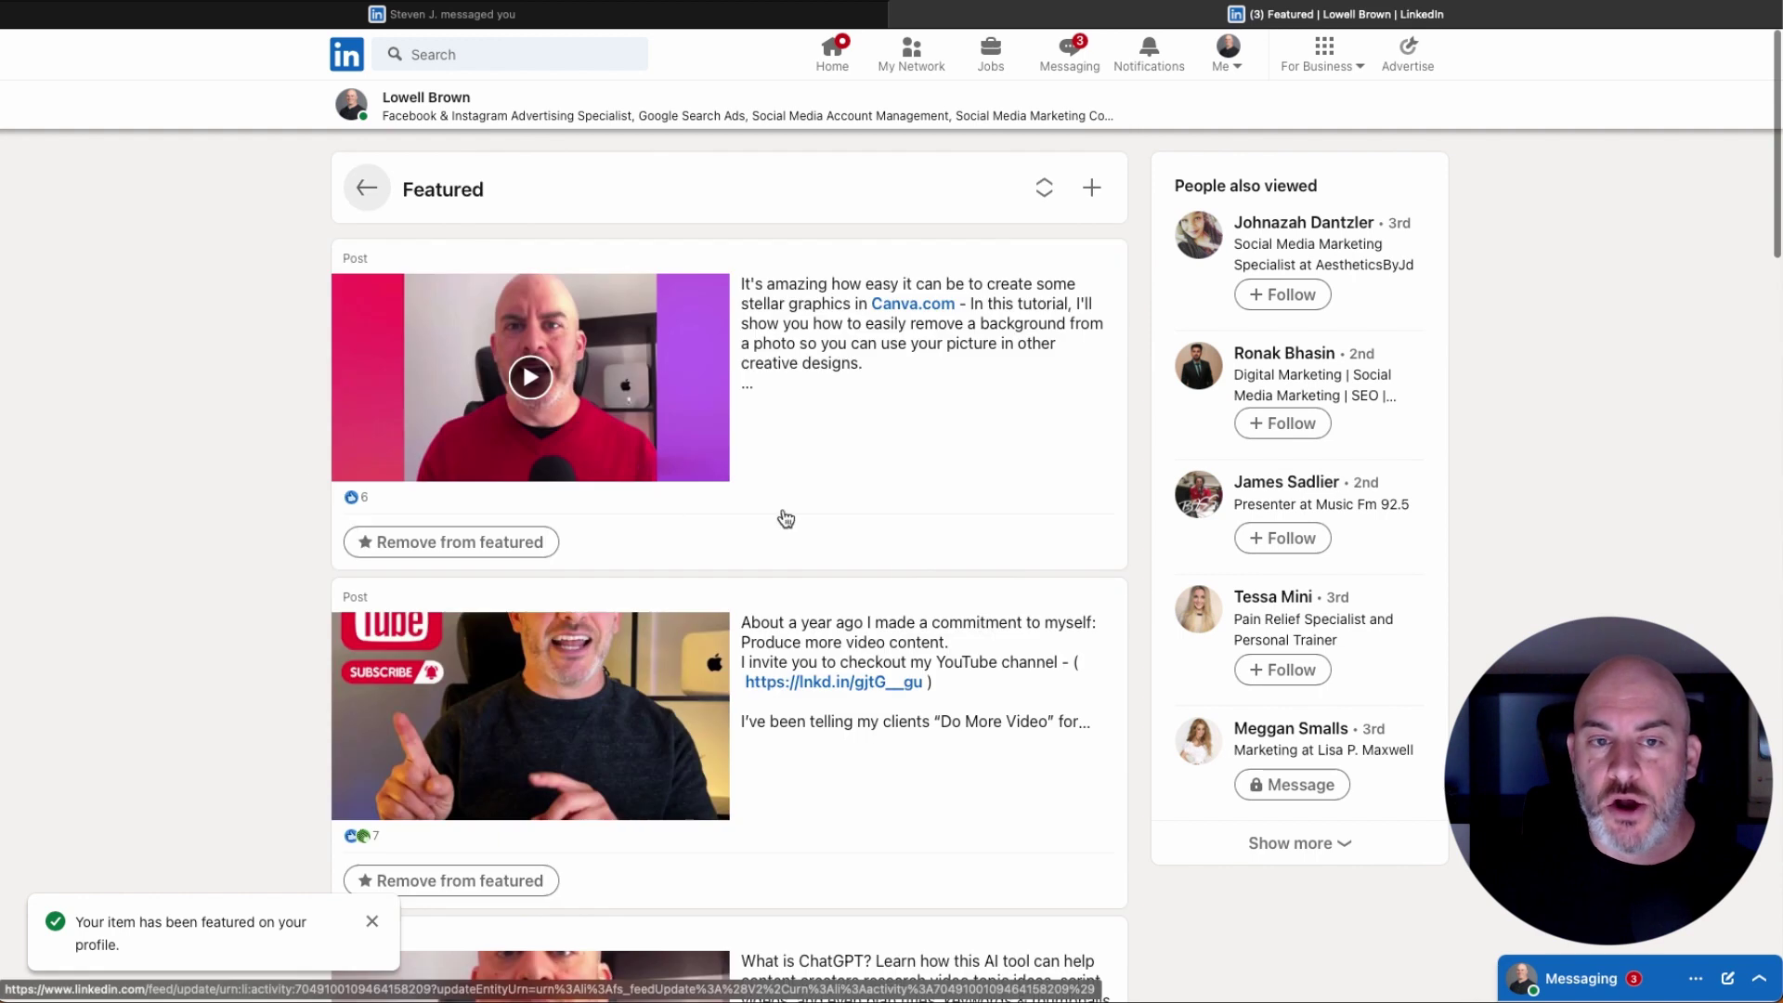
{"action": "scroll", "coordinate": [908, 669], "scroll_direction": "down", "scroll_amount": 1}
{"action": "scroll", "coordinate": [908, 669], "scroll_direction": "up", "scroll_amount": 1}
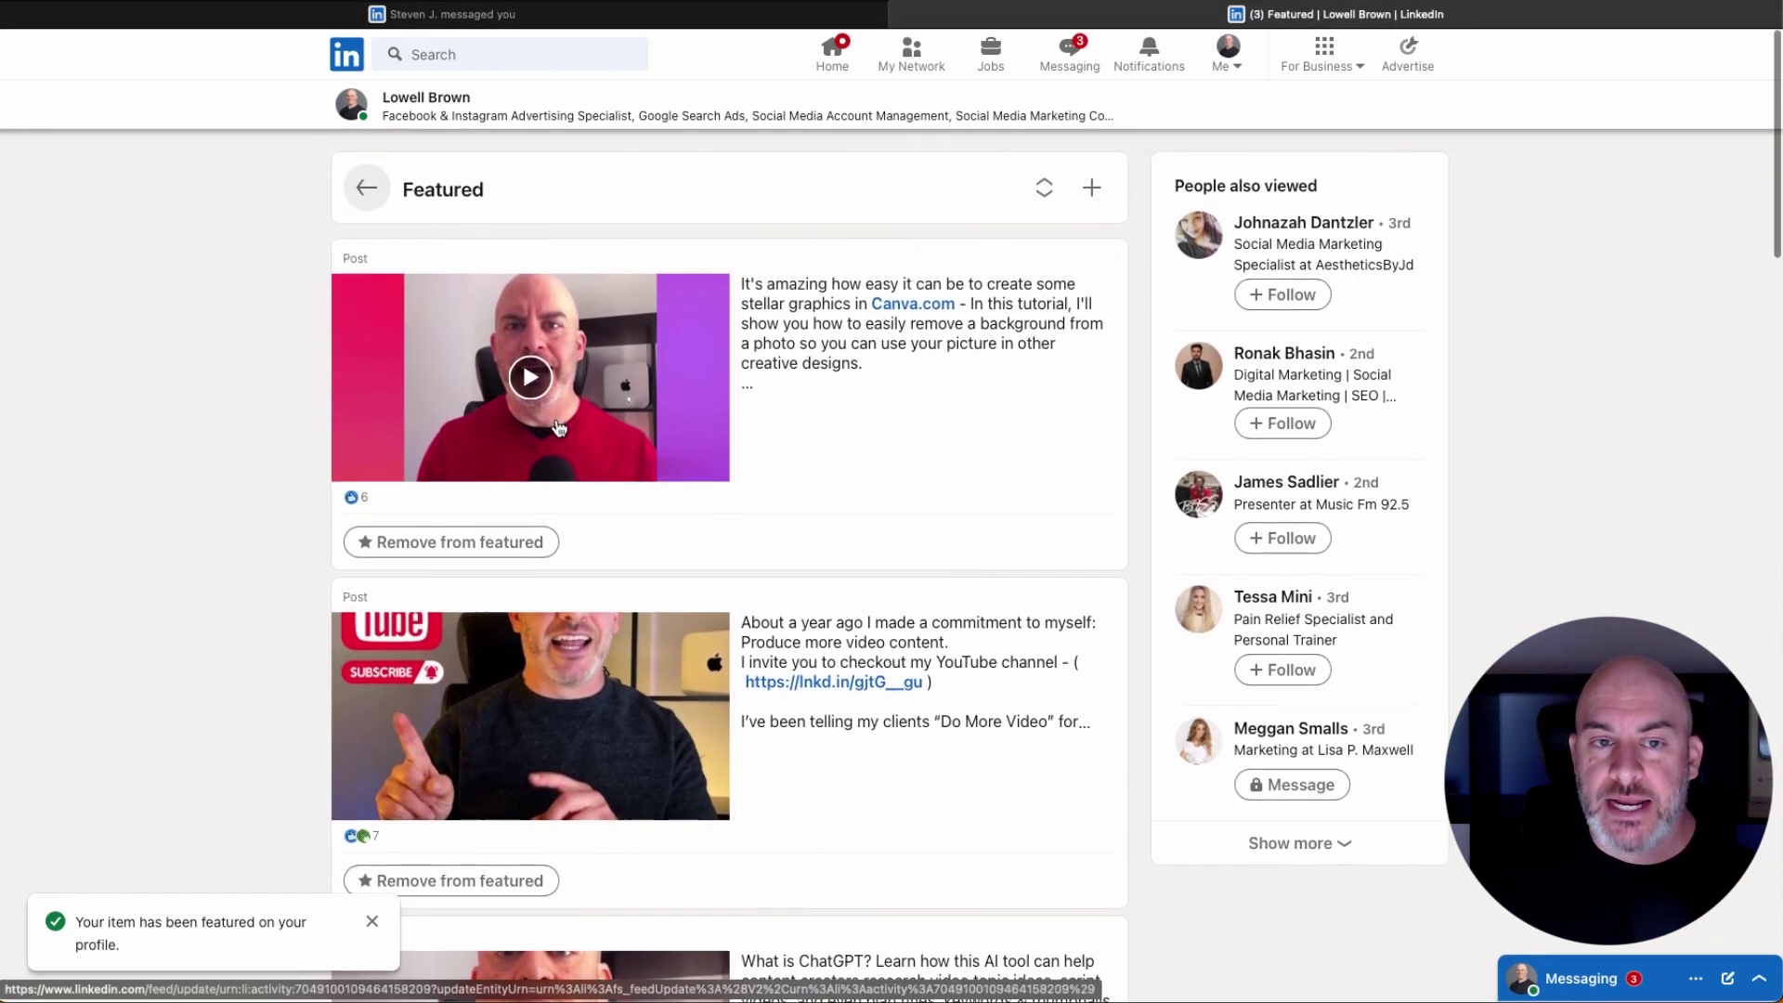
{"action": "left_click", "coordinate": [1044, 195]}
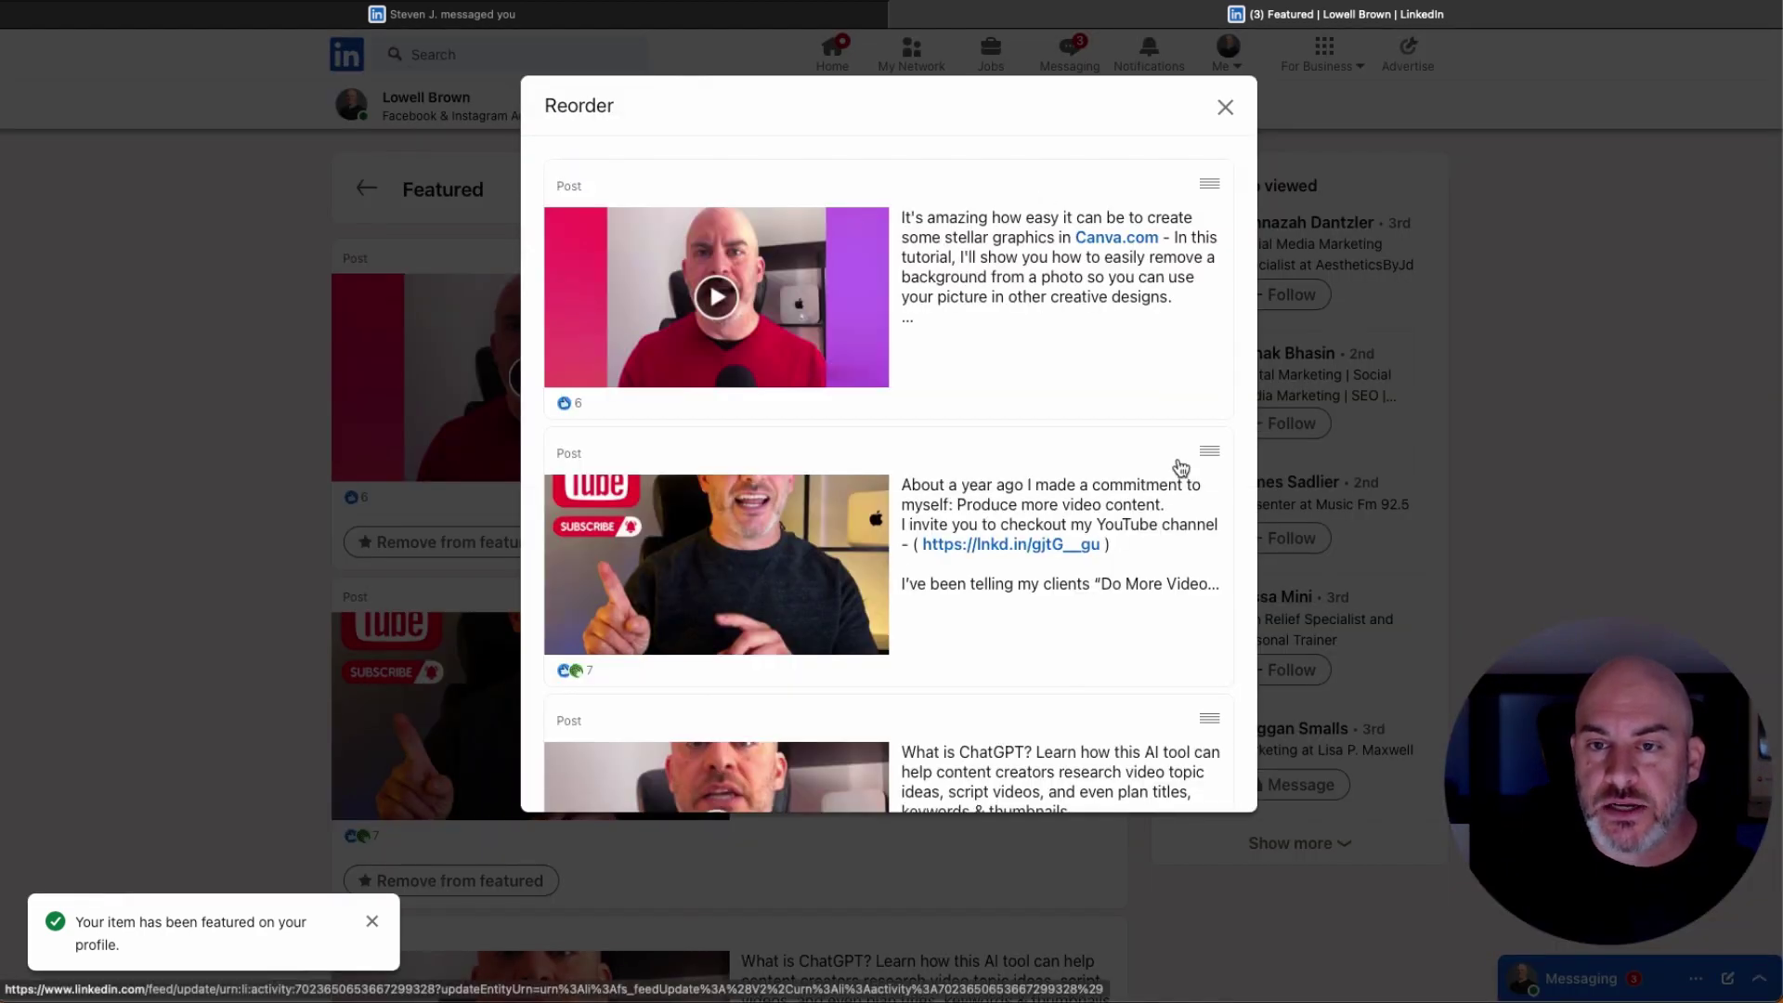
{"action": "left_click_drag", "start_coordinate": [1206, 451], "coordinate": [1205, 183]}
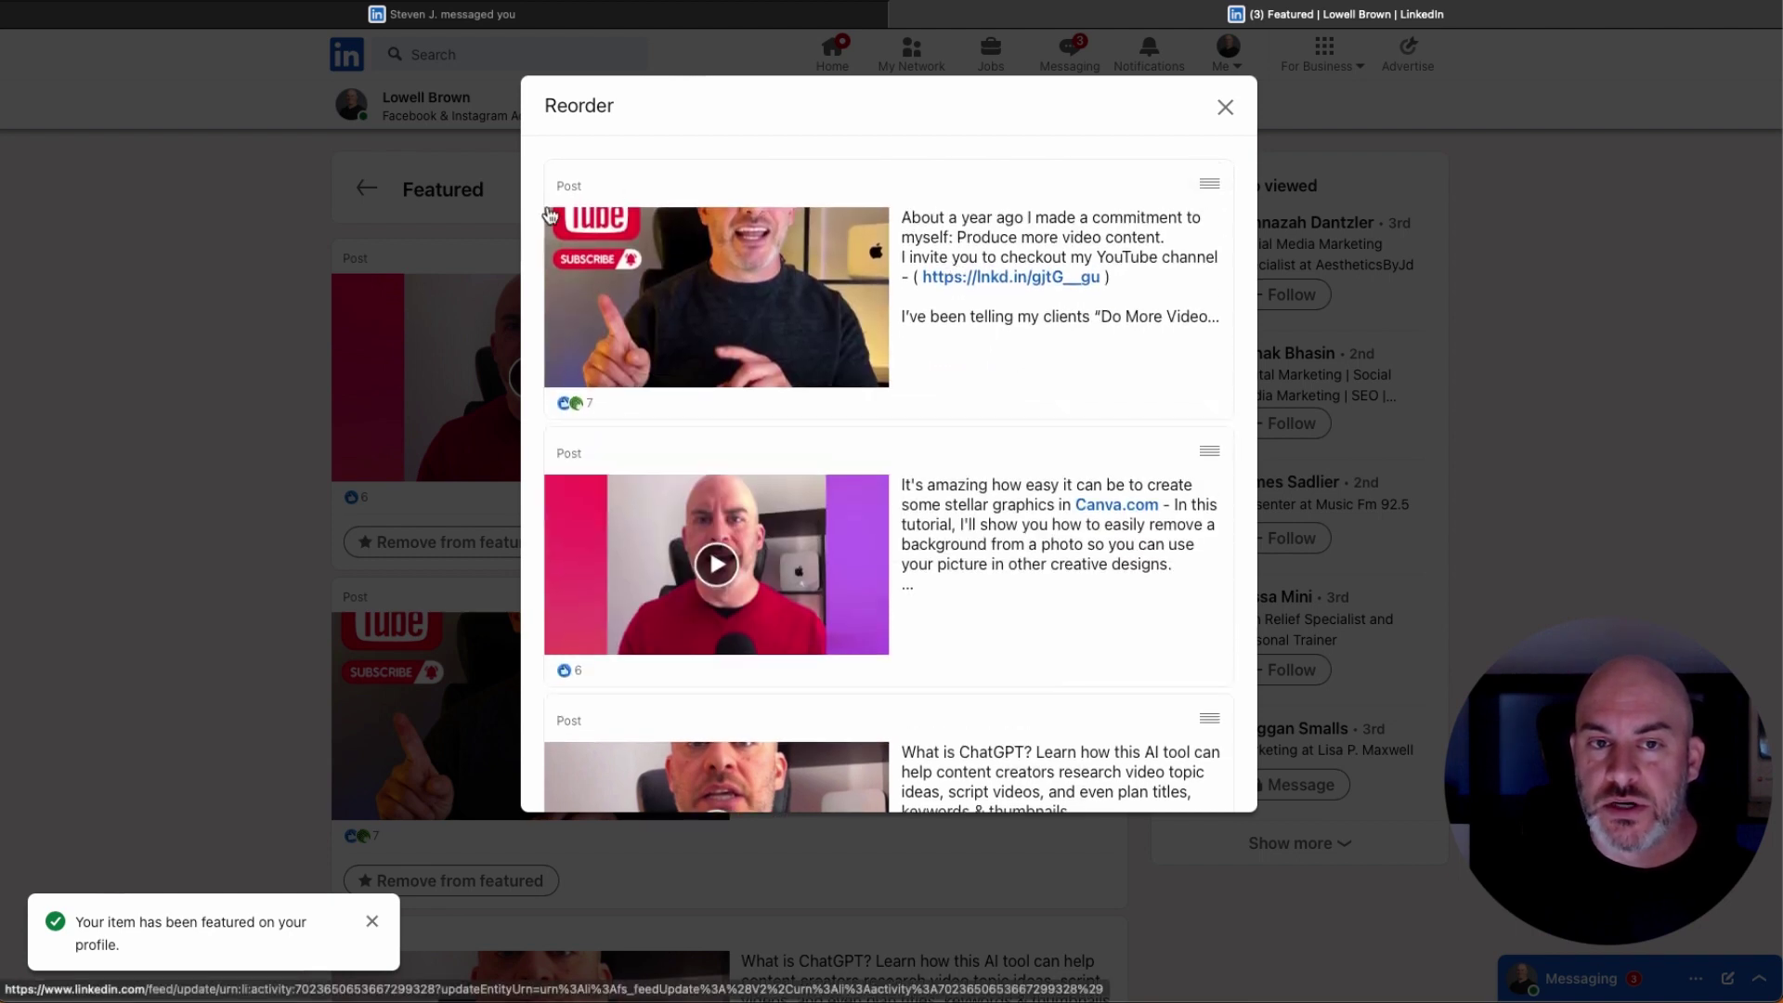
{"action": "scroll", "coordinate": [991, 553], "scroll_direction": "down", "scroll_amount": 10}
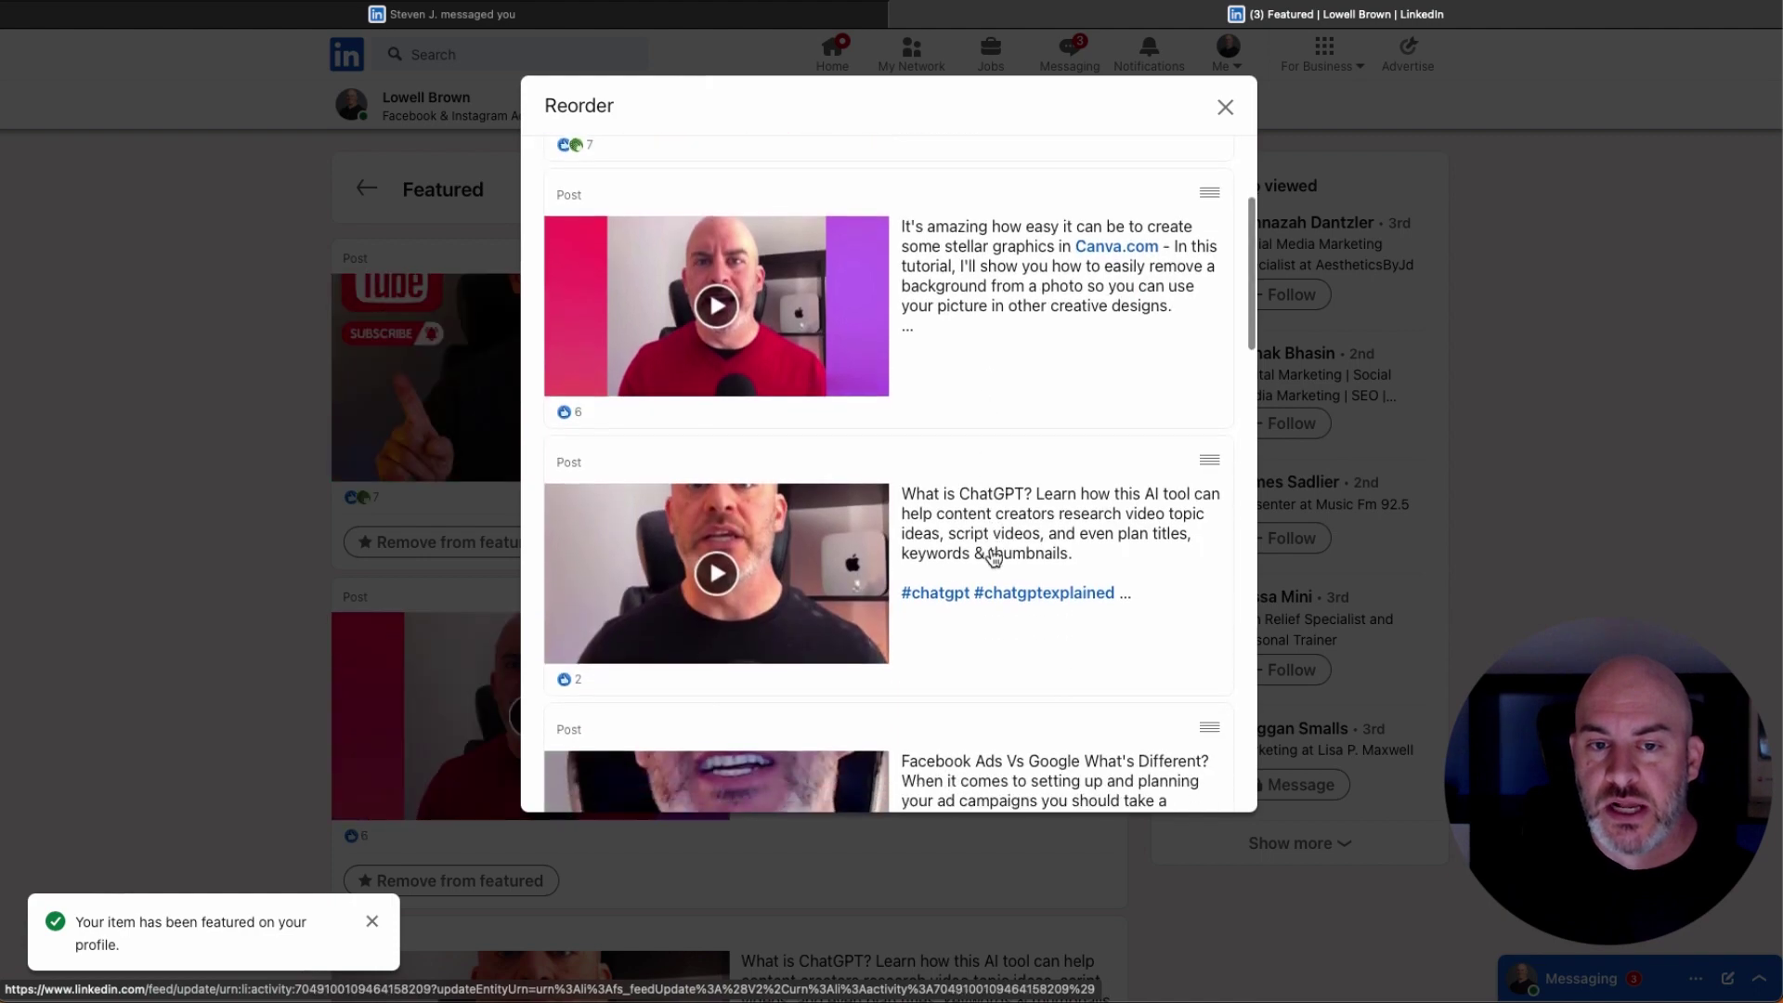
{"action": "scroll", "coordinate": [991, 555], "scroll_direction": "down", "scroll_amount": 15}
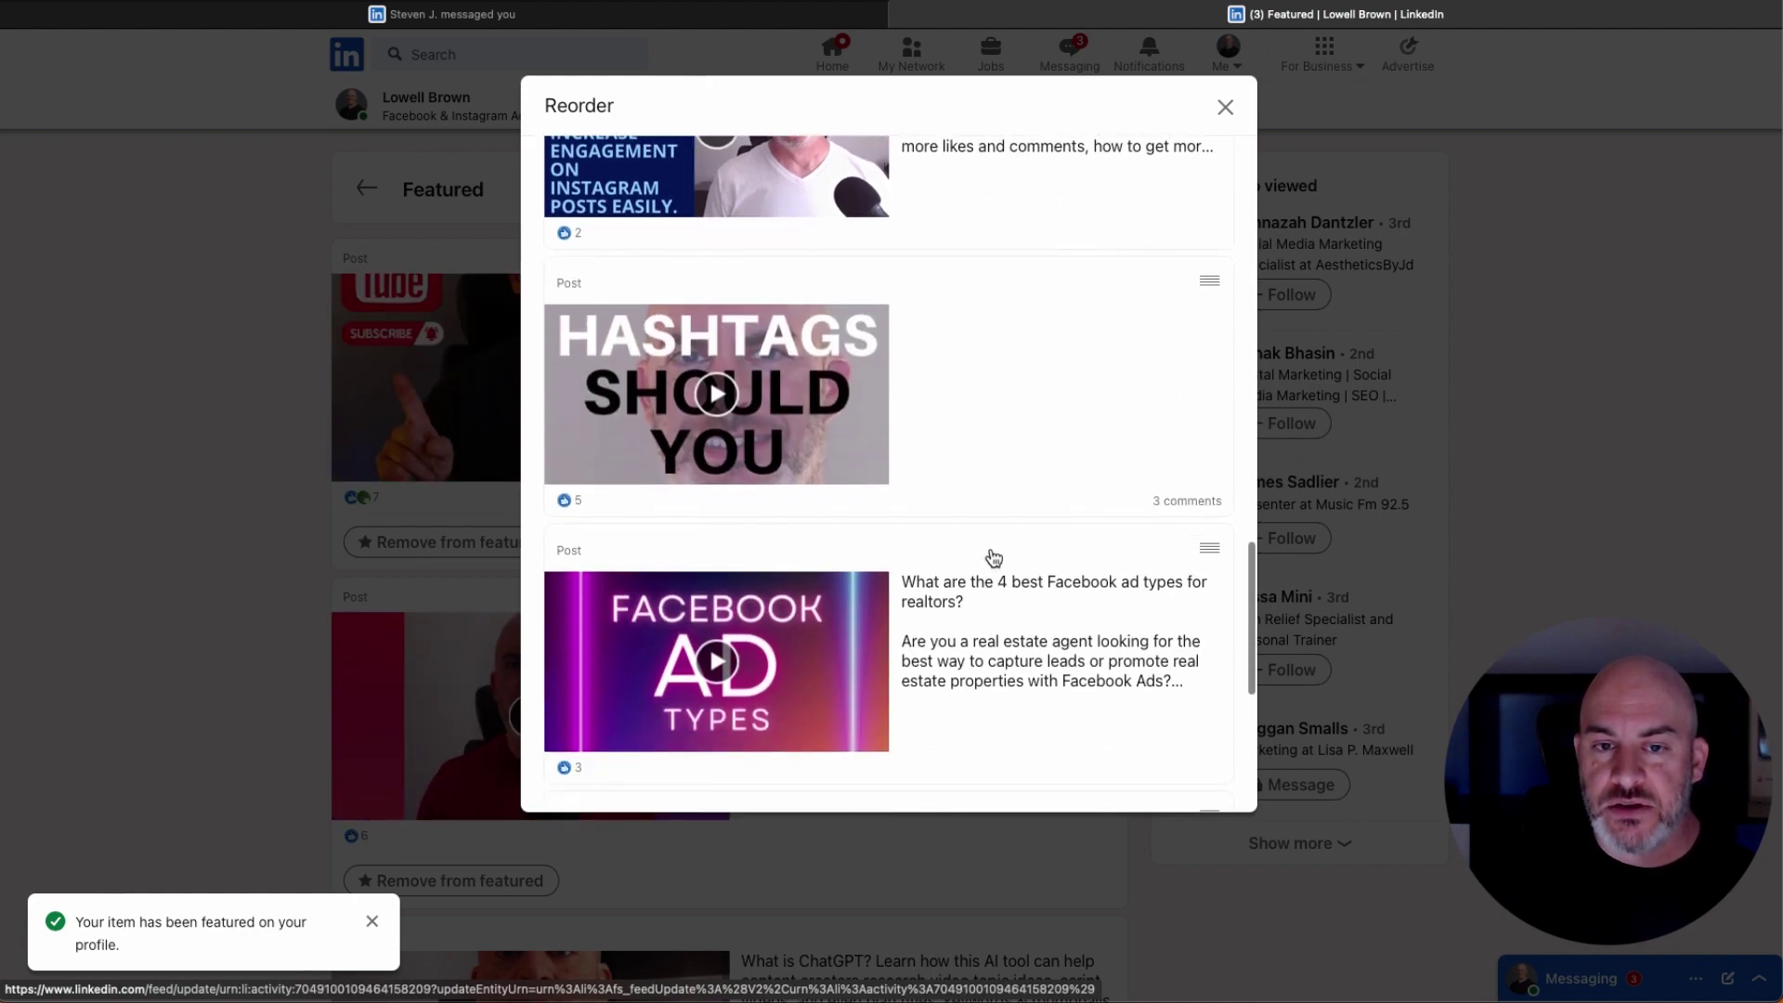
{"action": "scroll", "coordinate": [991, 577], "scroll_direction": "down", "scroll_amount": 15}
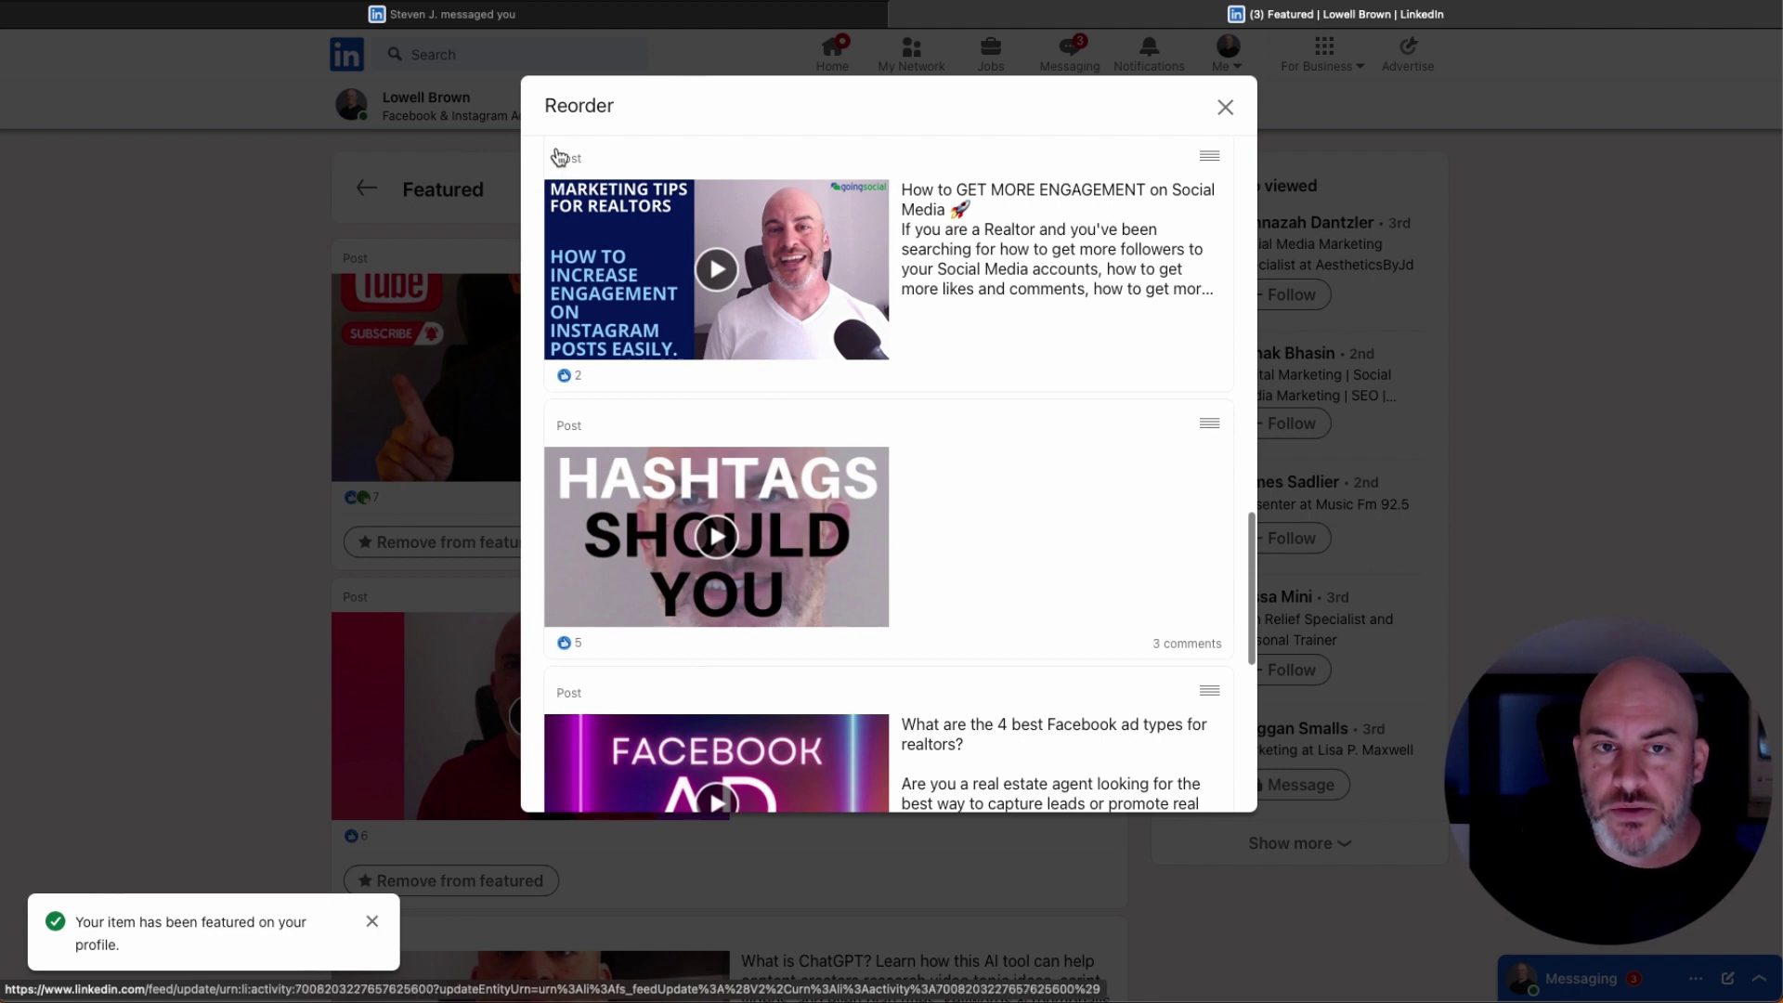
{"action": "scroll", "coordinate": [650, 399], "scroll_direction": "down", "scroll_amount": 7}
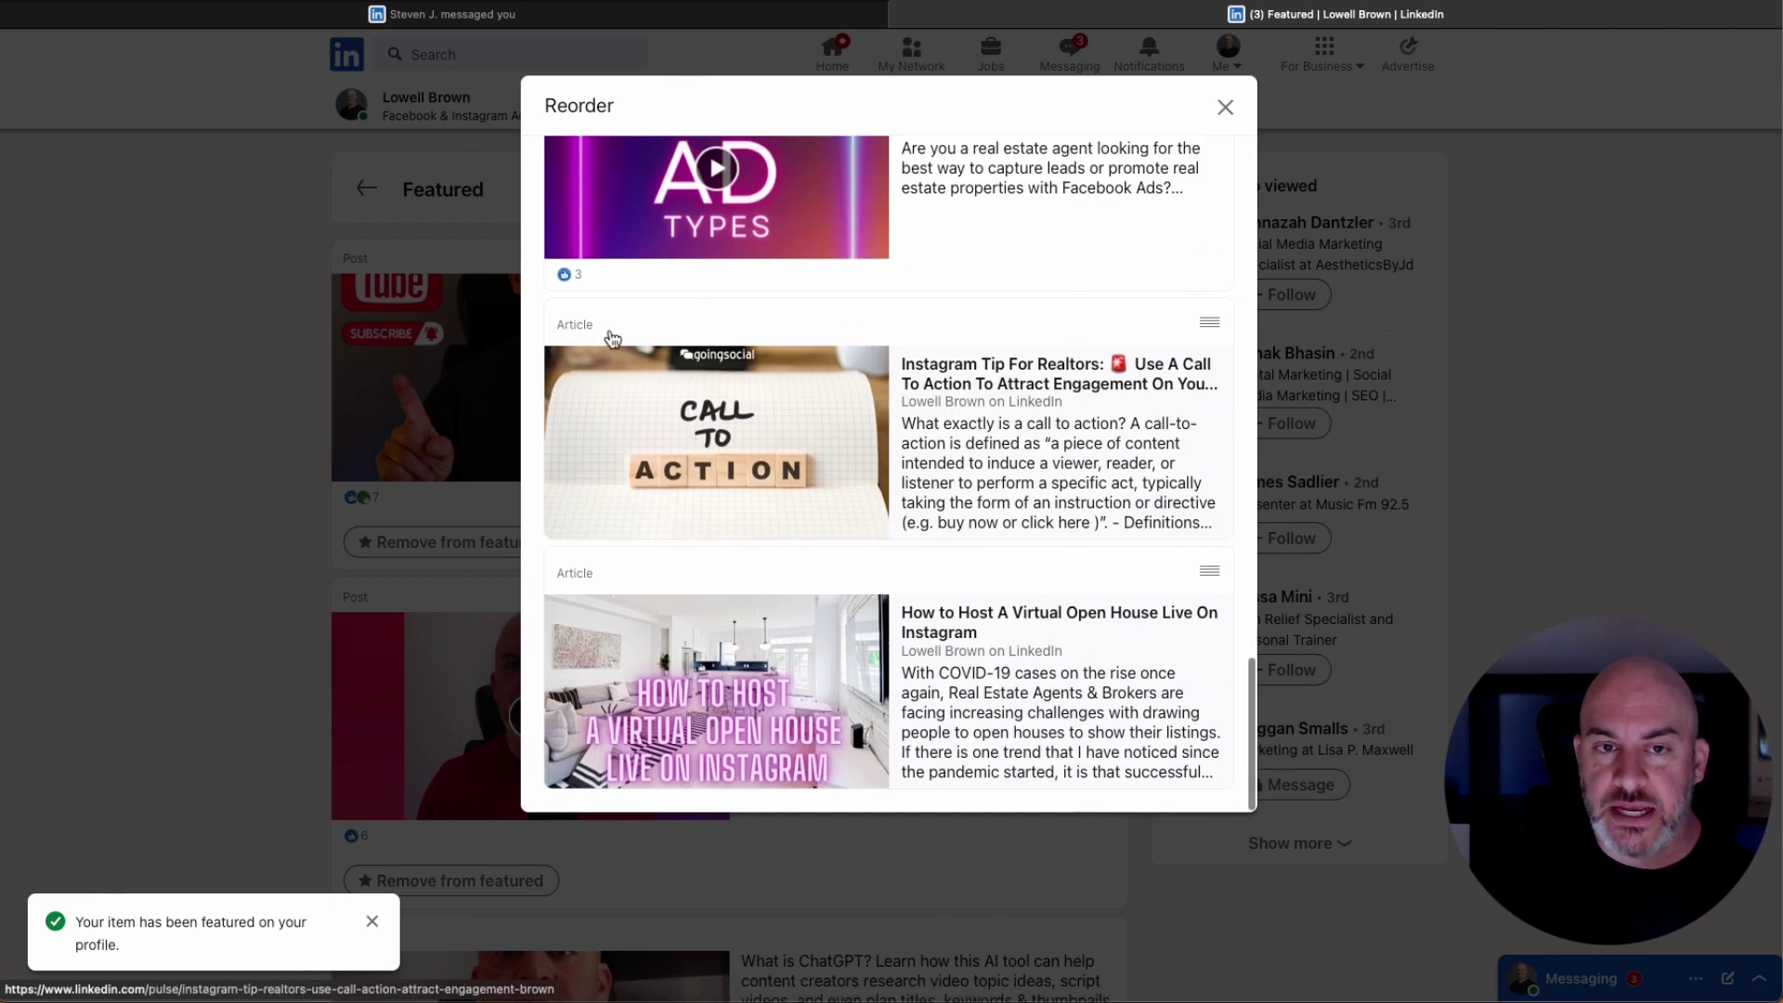
{"action": "scroll", "coordinate": [641, 597], "scroll_direction": "up", "scroll_amount": 20}
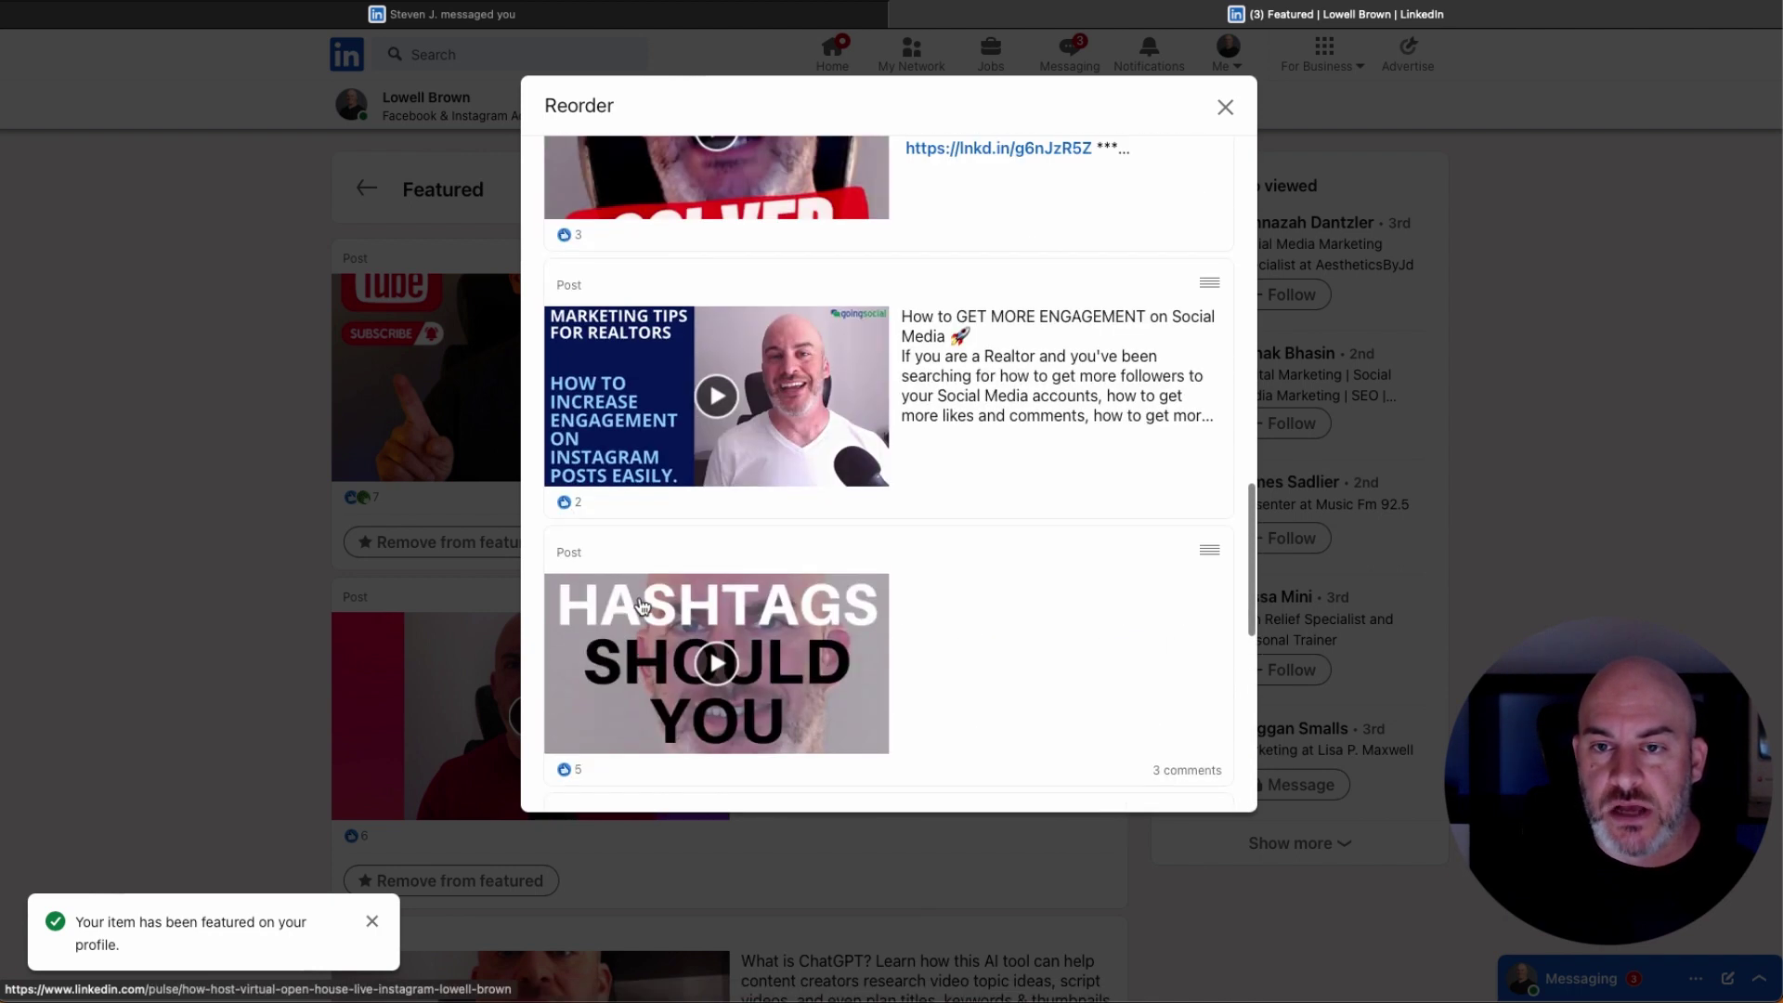
{"action": "left_click", "coordinate": [1225, 107]}
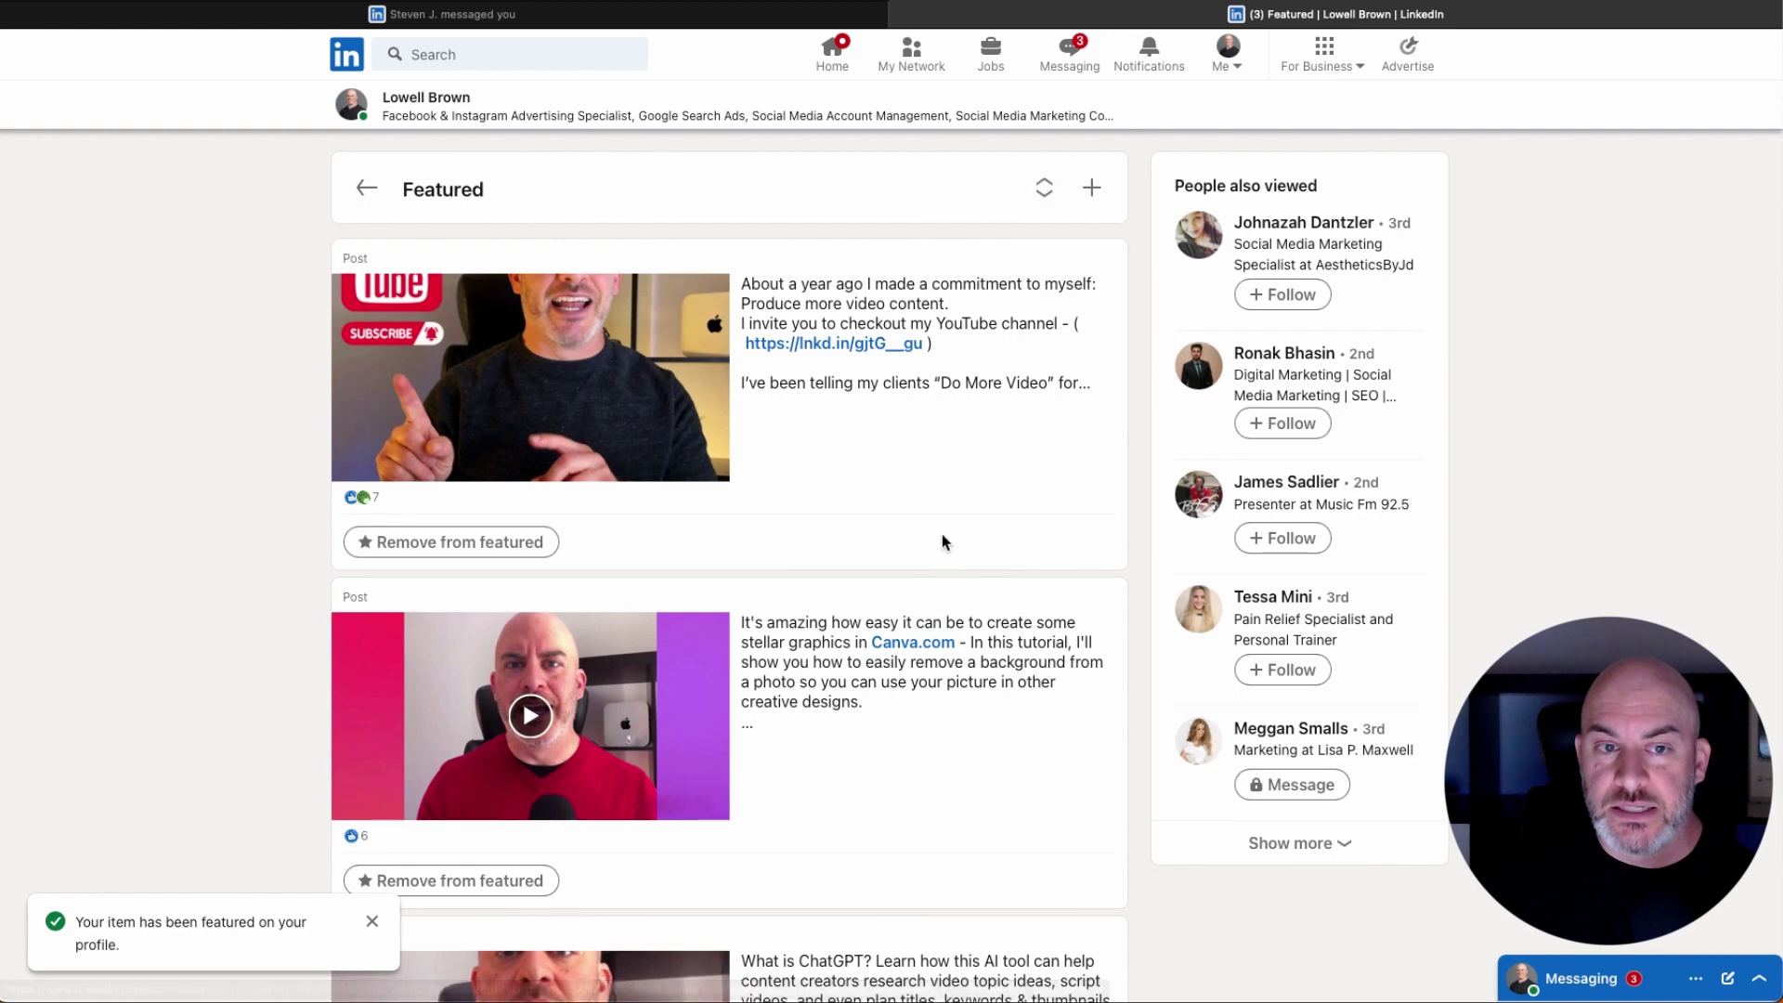
Further down the Featured list, remove the Website Mistakes post from featured
{"action": "scroll", "coordinate": [450, 554], "scroll_direction": "down", "scroll_amount": 4}
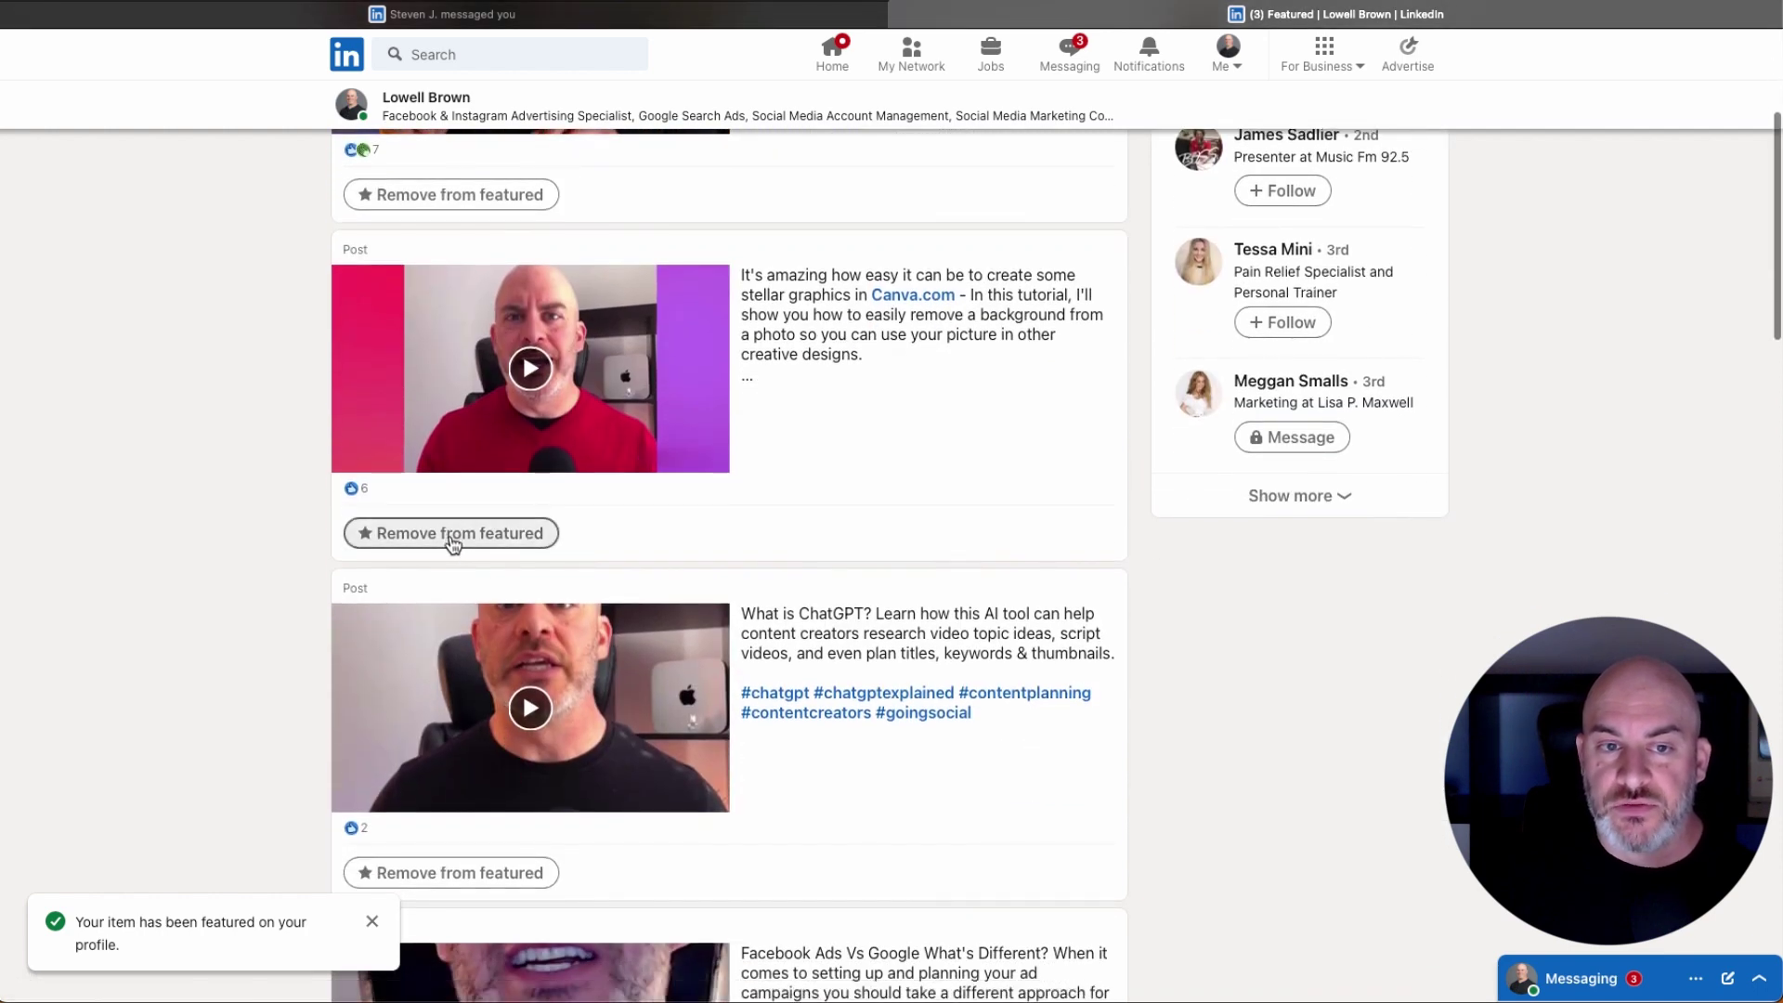
{"action": "scroll", "coordinate": [452, 543], "scroll_direction": "down", "scroll_amount": 7}
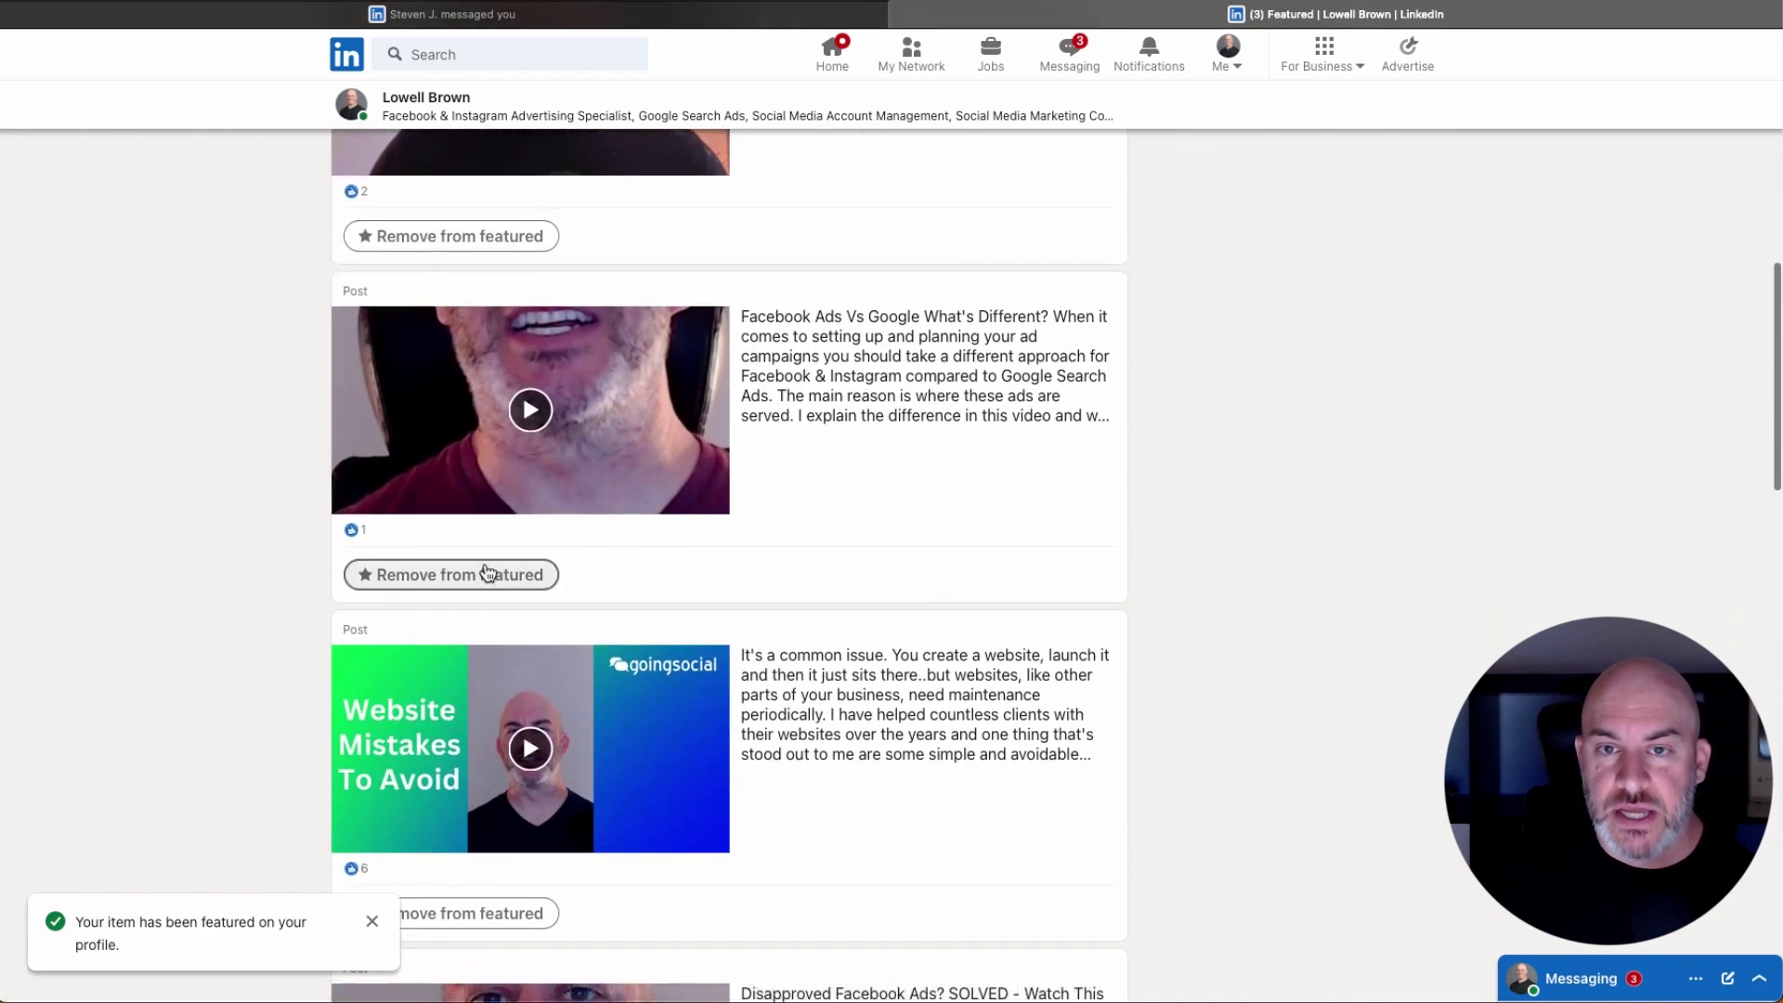
{"action": "scroll", "coordinate": [483, 587], "scroll_direction": "down", "scroll_amount": 7}
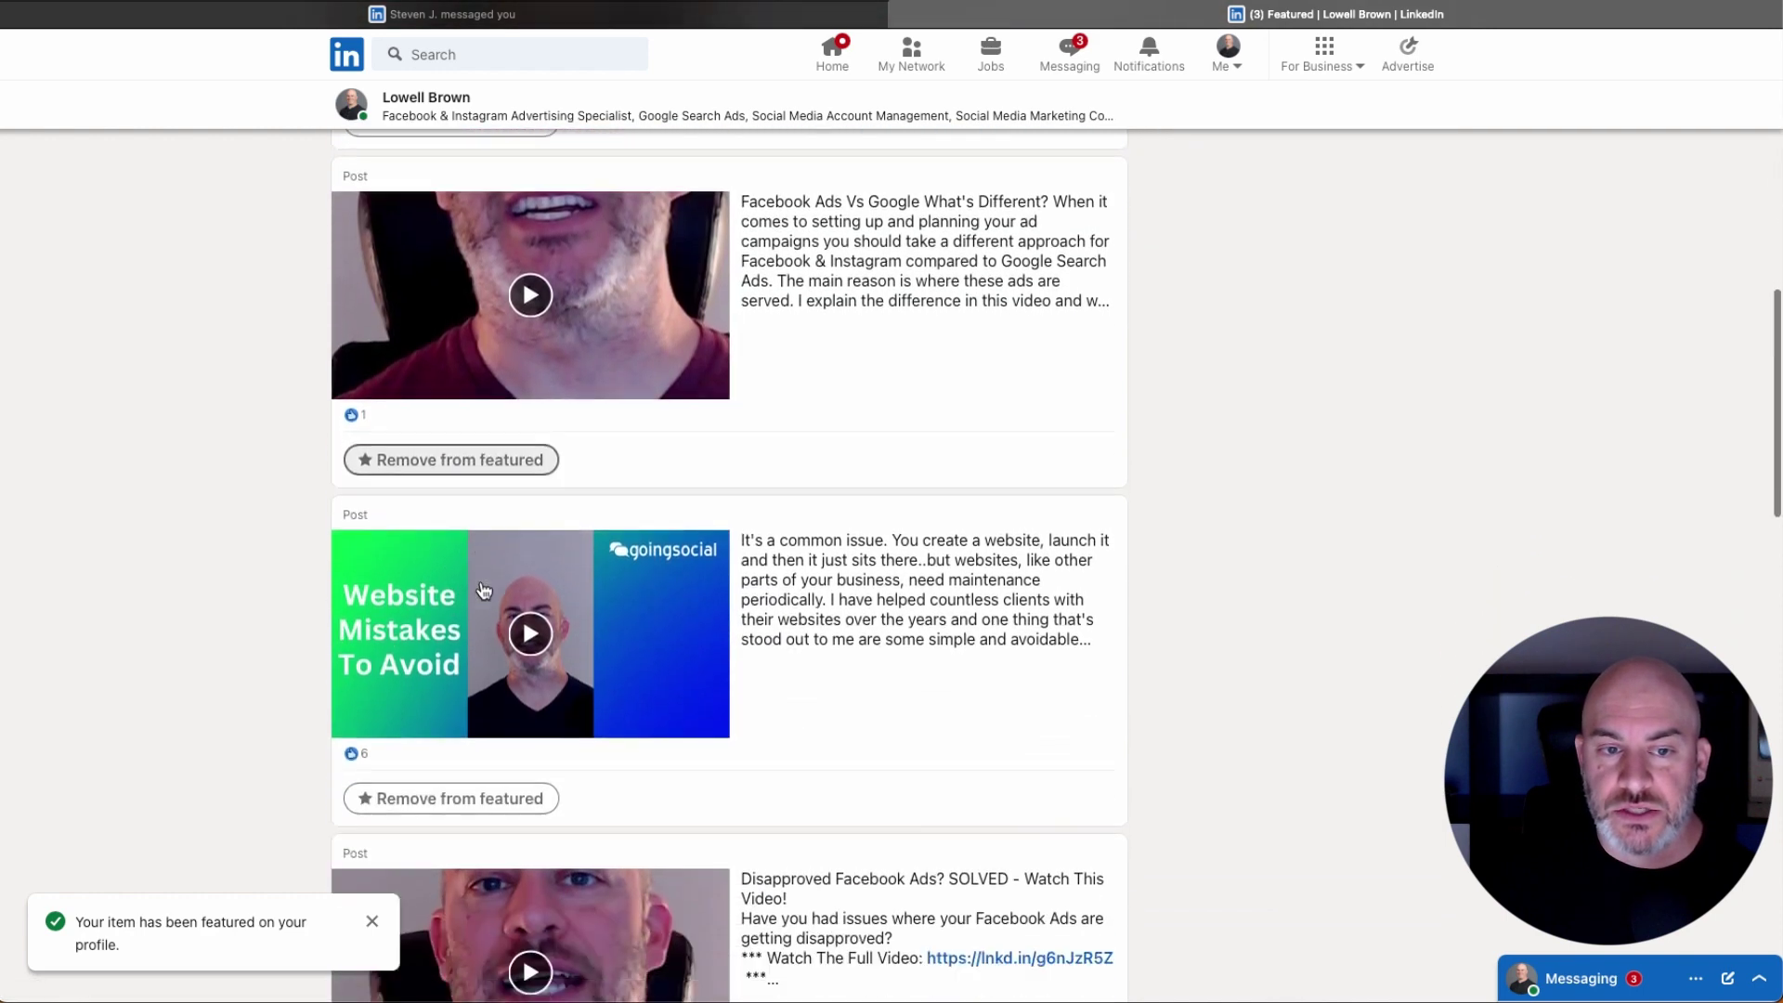
{"action": "scroll", "coordinate": [483, 590], "scroll_direction": "up", "scroll_amount": 6}
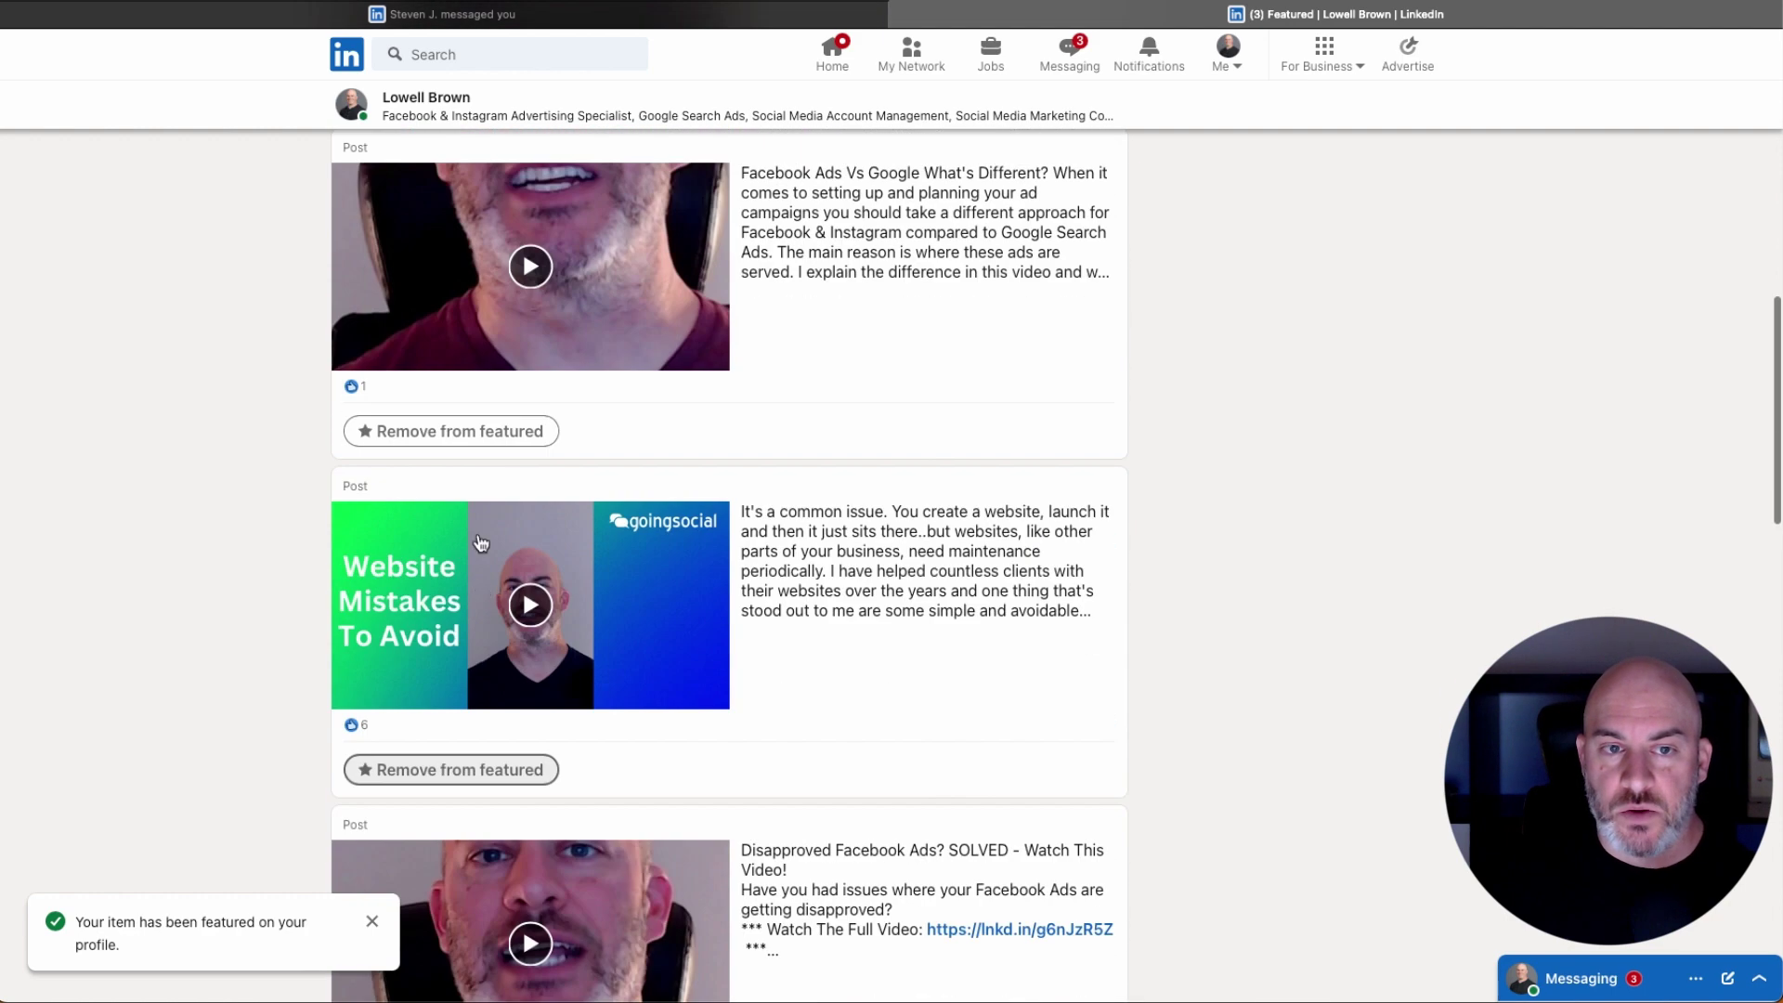
{"action": "left_click", "coordinate": [451, 431]}
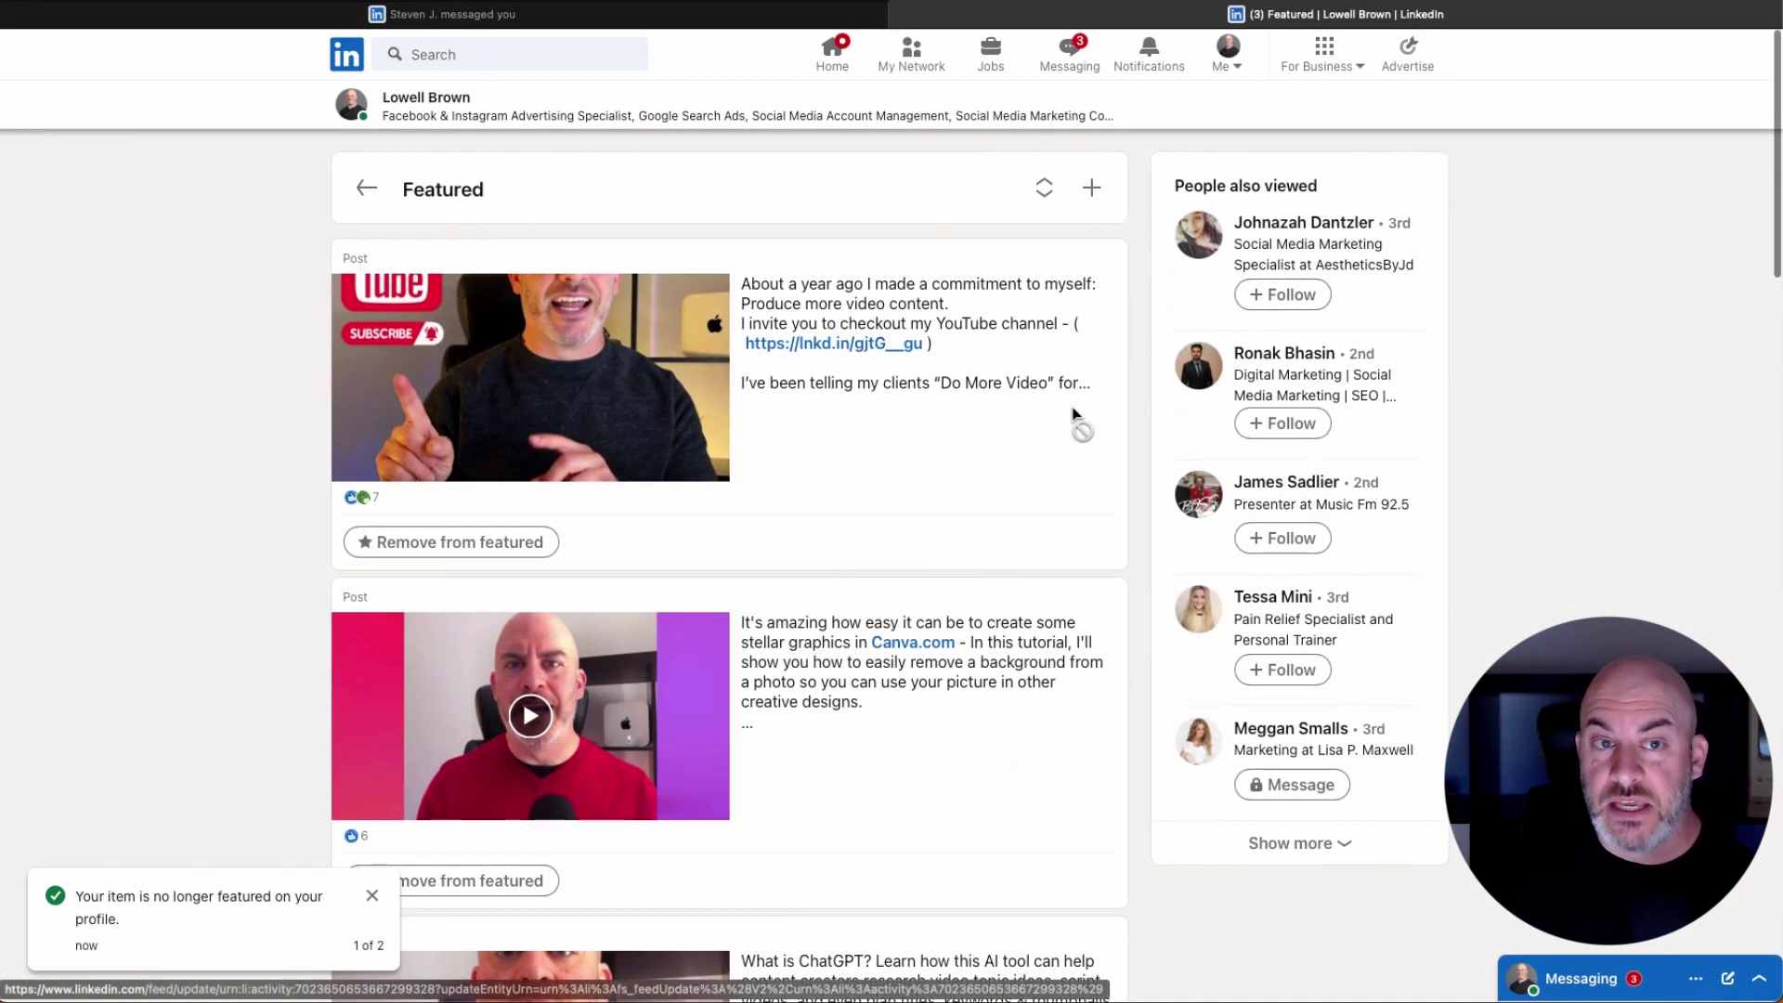
Go back from the Featured page to the profile to view the reordered carousel
{"action": "left_click", "coordinate": [366, 191]}
{"action": "scroll", "coordinate": [252, 555], "scroll_direction": "down", "scroll_amount": 2}
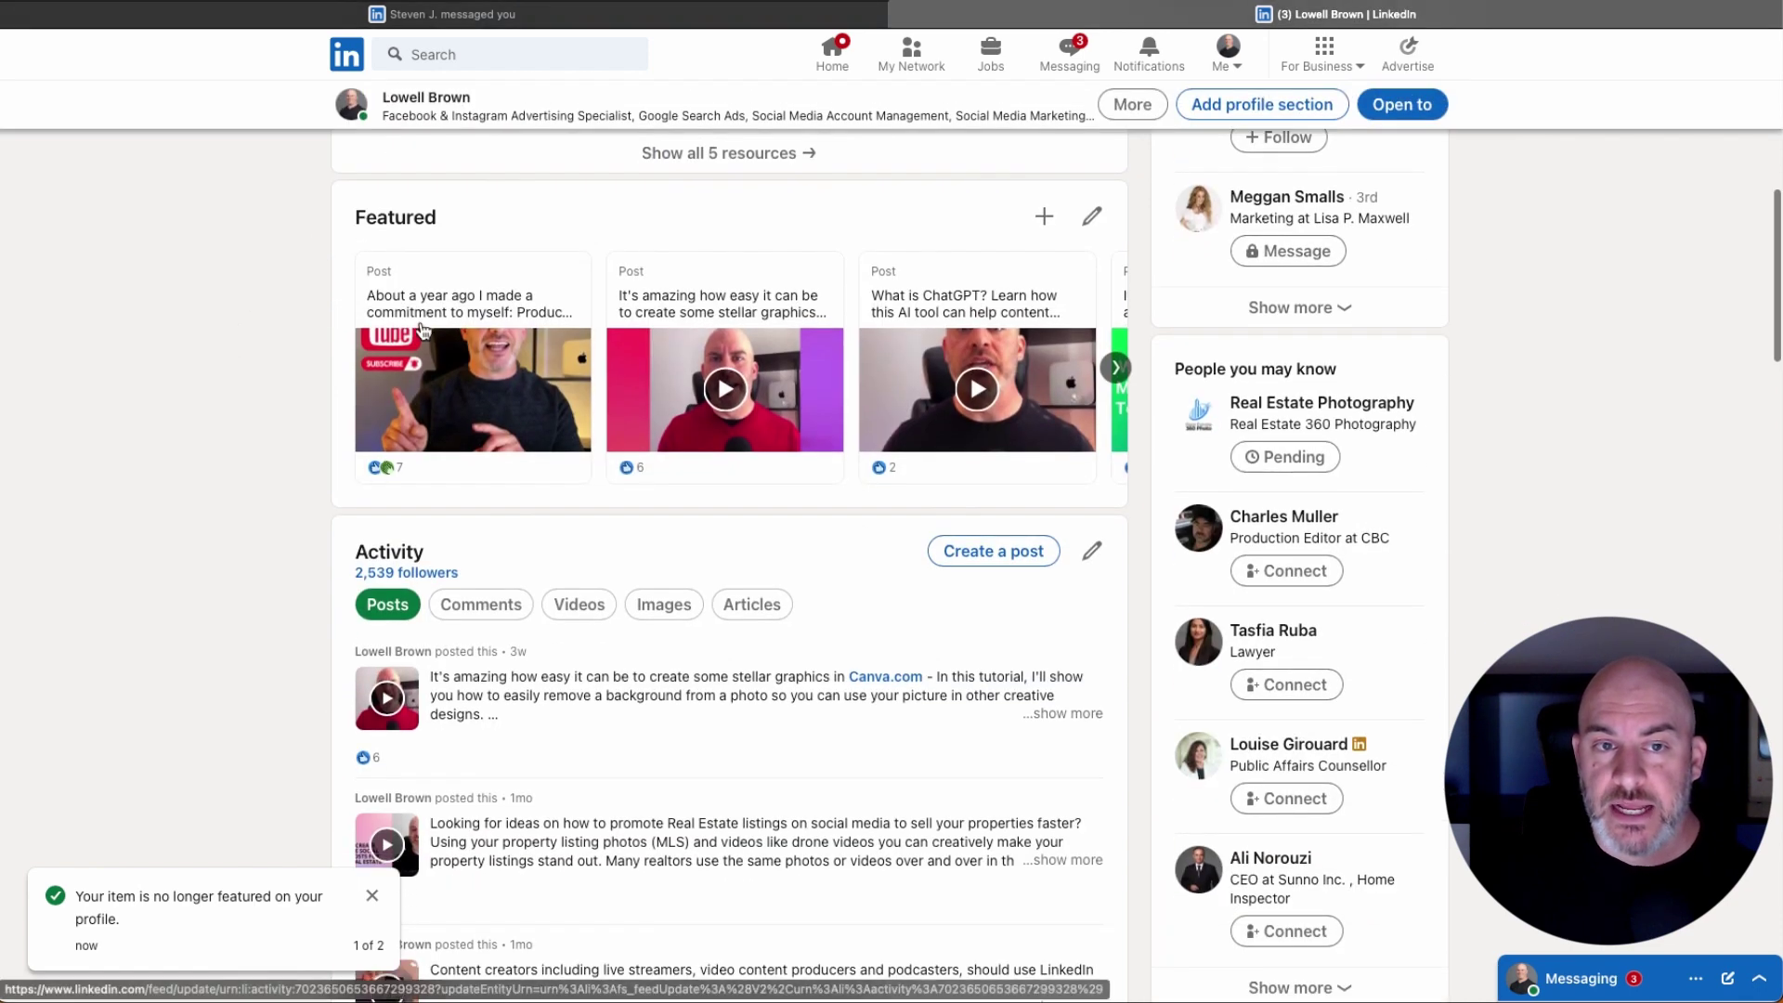